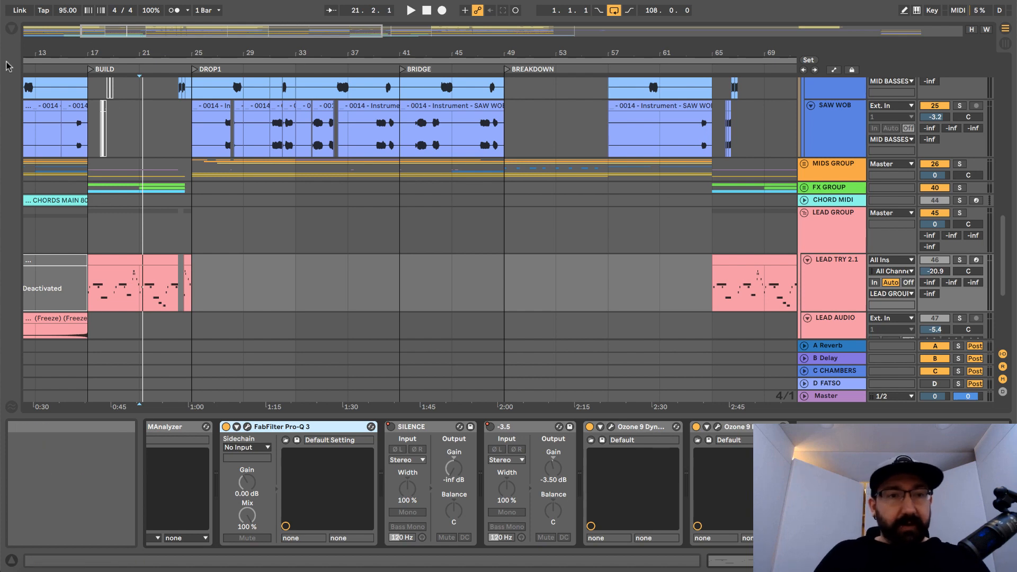
# - Set the arrangement's fixed grid to 2 bars
pyautogui.moveTo(52, 49); pyautogui.dragTo(146, 88)
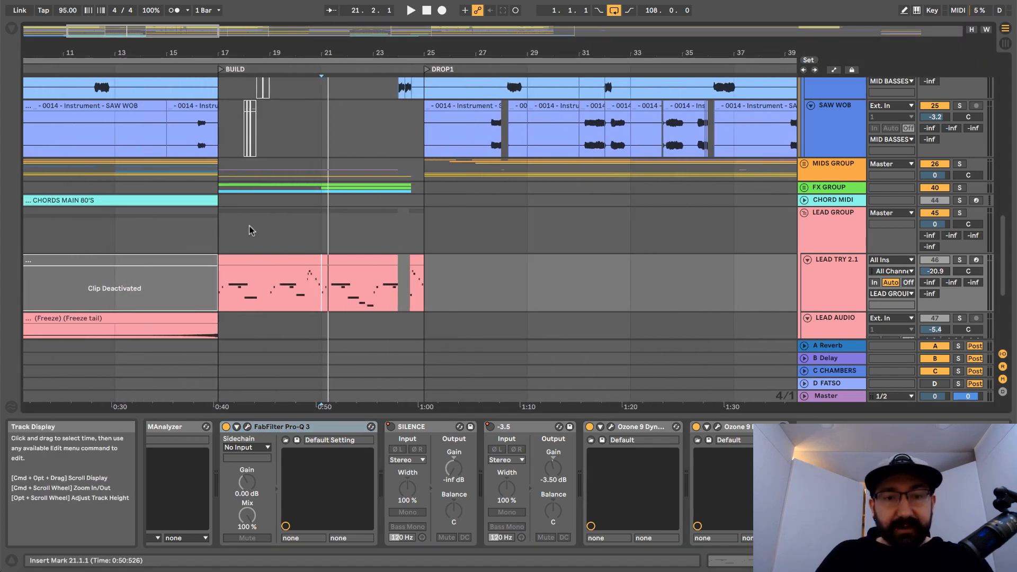
pyautogui.rightClick(456, 227)
pyautogui.click(557, 311)
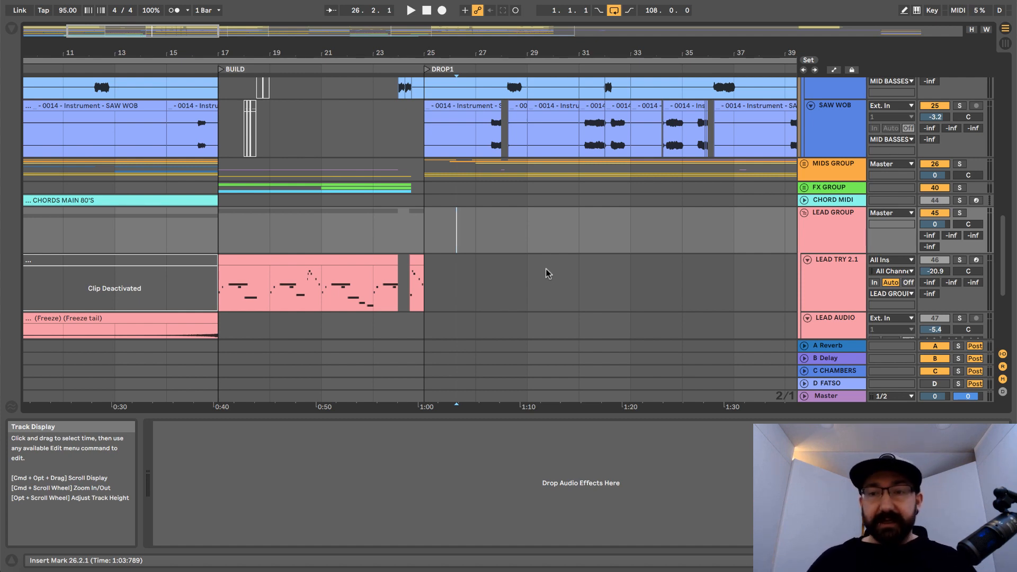
# - Play the arrangement from bar 15 into the BUILD section and look over its lead and bass tracks
pyautogui.scroll(5, 439, 209)
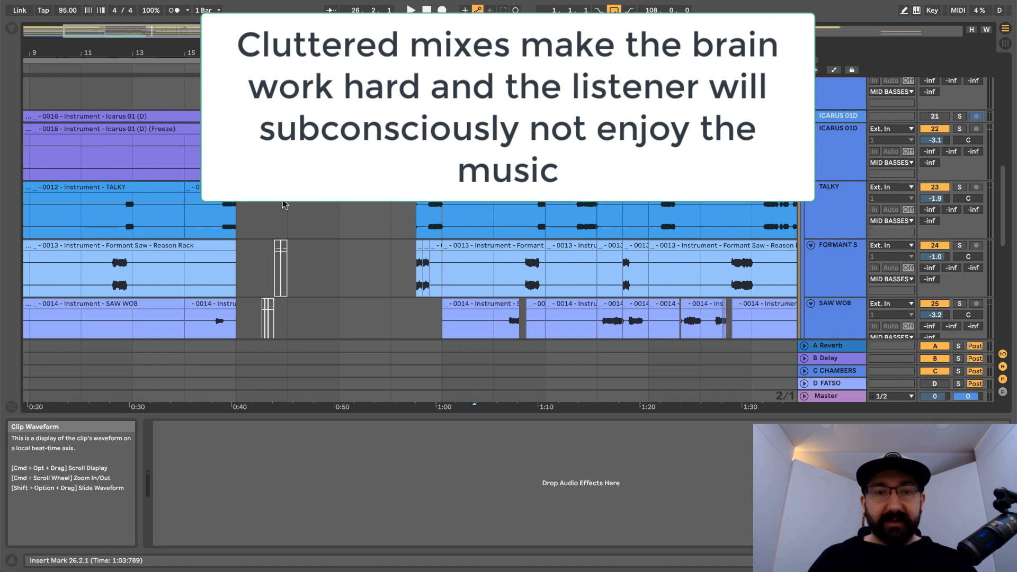
pyautogui.moveTo(282, 53); pyautogui.dragTo(197, 24)
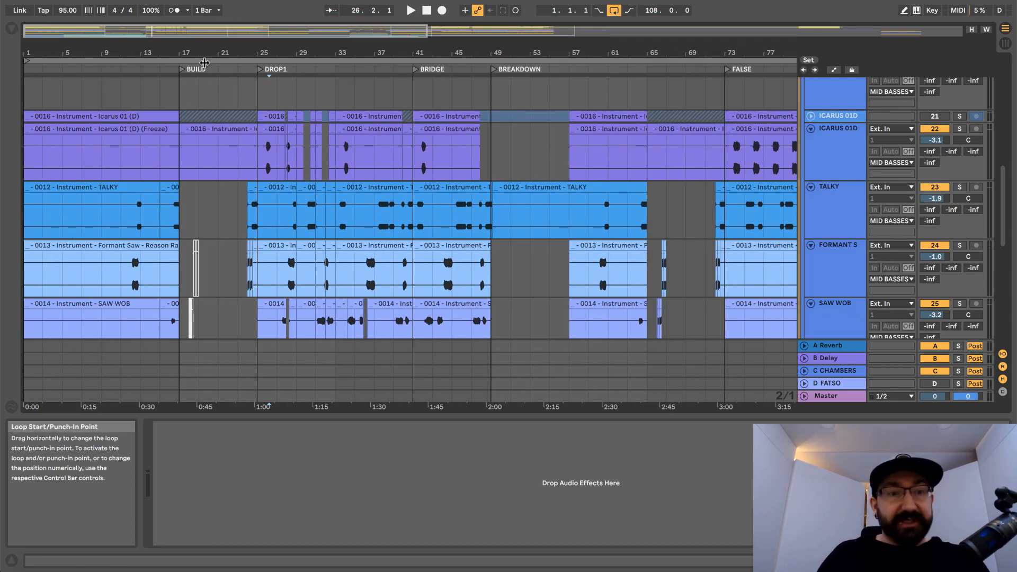
pyautogui.moveTo(158, 52); pyautogui.dragTo(170, 60)
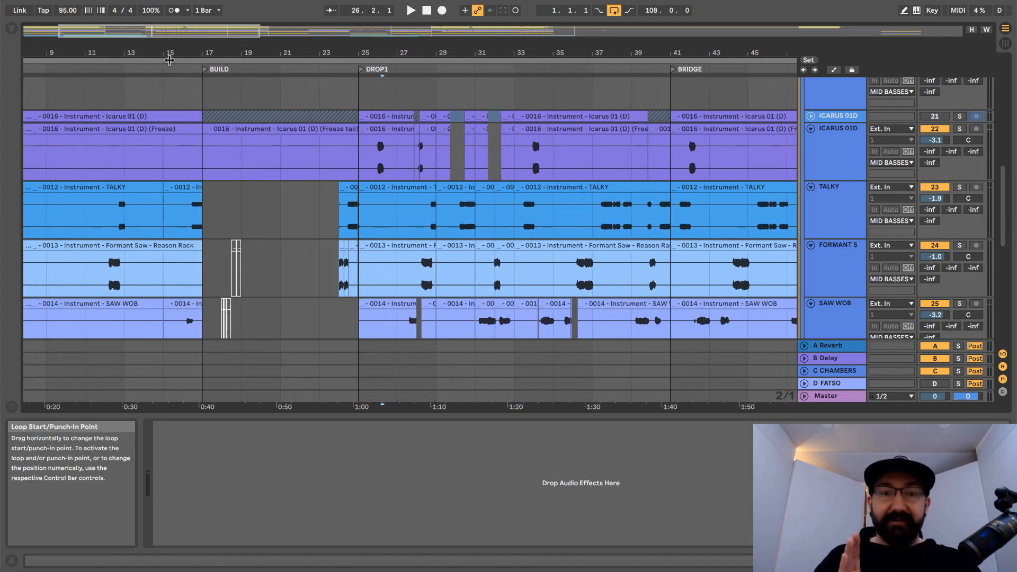
pyautogui.click(217, 212)
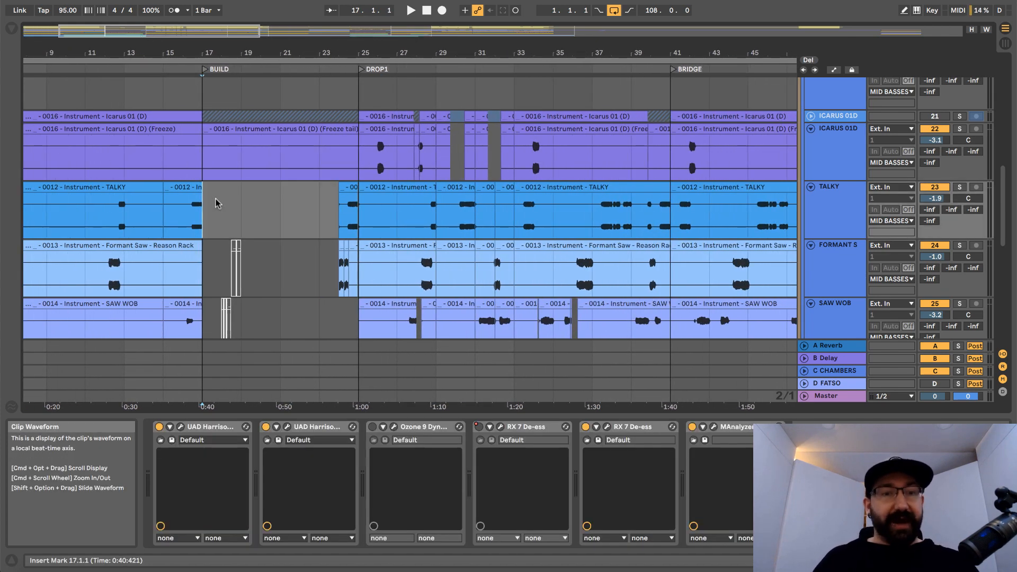
pyautogui.click(164, 212)
pyautogui.press('space')
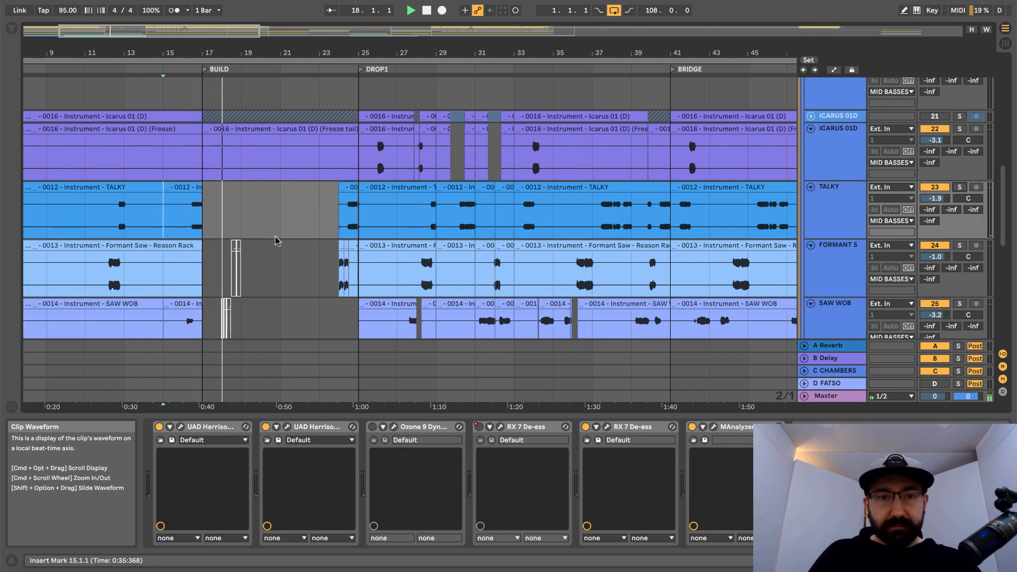
pyautogui.scroll(-3, 276, 239)
pyautogui.scroll(-7, 278, 240)
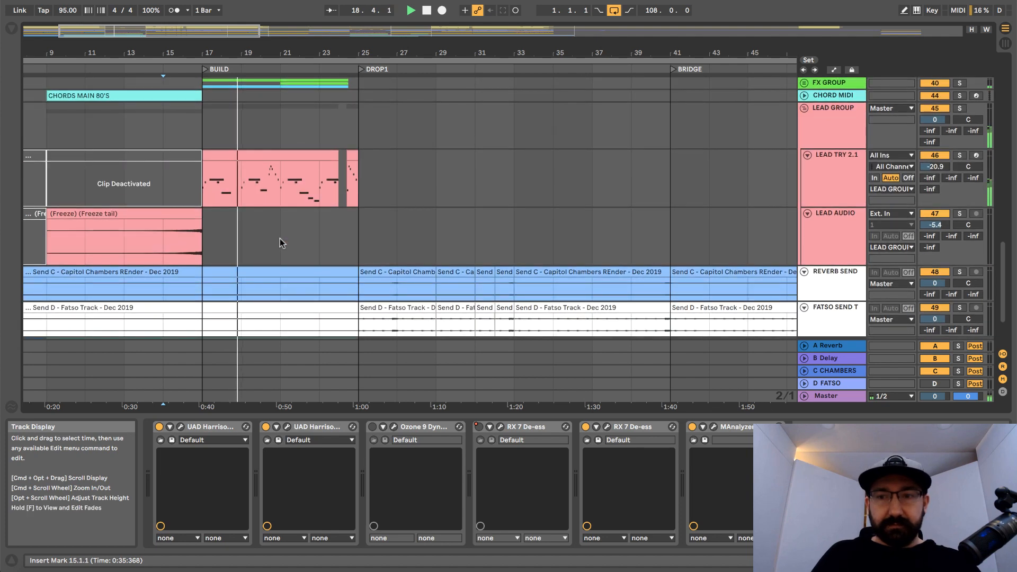
pyautogui.scroll(3, 280, 241)
pyautogui.scroll(10, 280, 239)
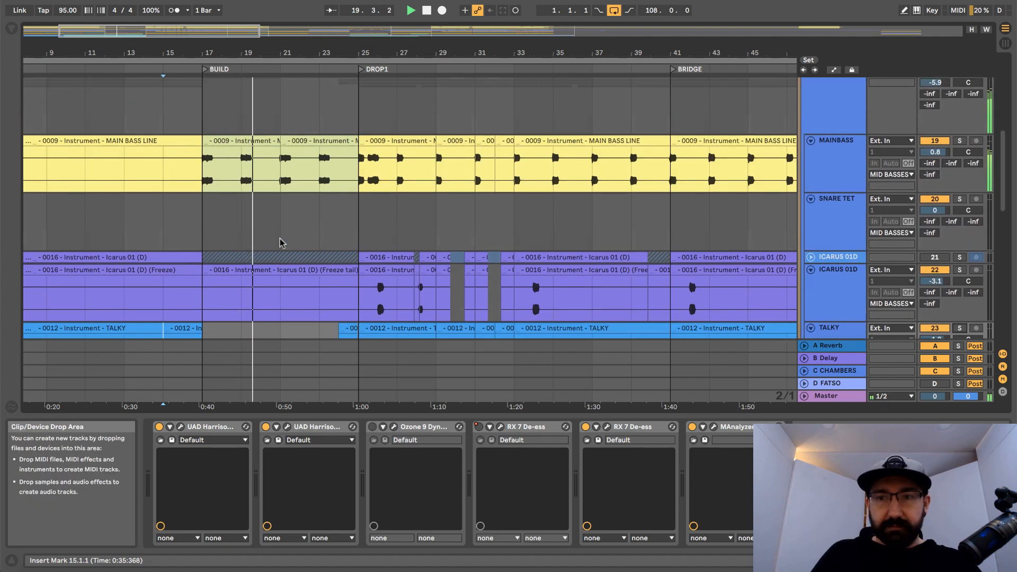
pyautogui.scroll(2, 281, 240)
pyautogui.scroll(-1, 282, 241)
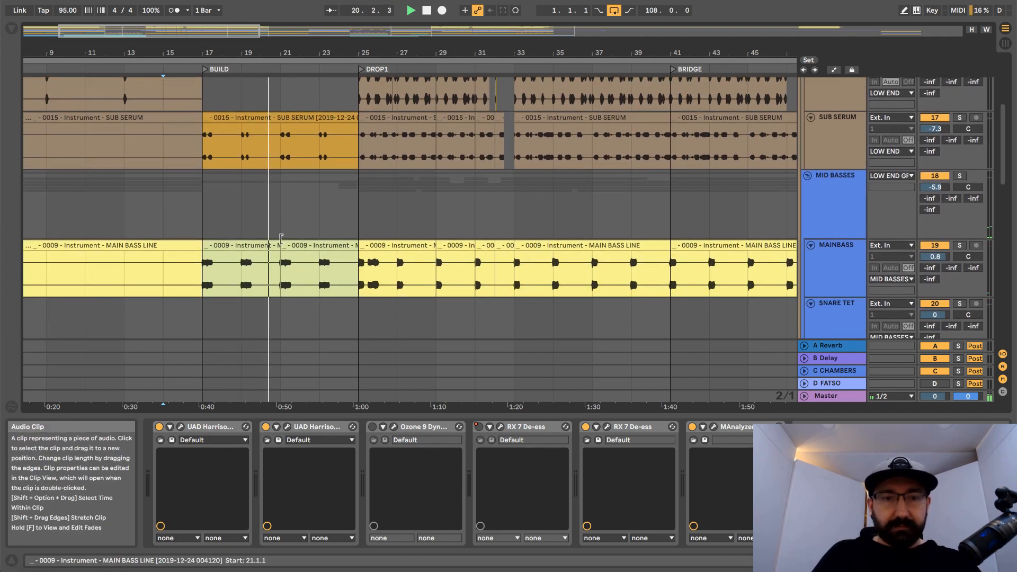
# - Set the fixed grid to 1 bar, stop playback and select 24.1.1 to 25.1.1 on the MID BASSES group
pyautogui.rightClick(212, 199)
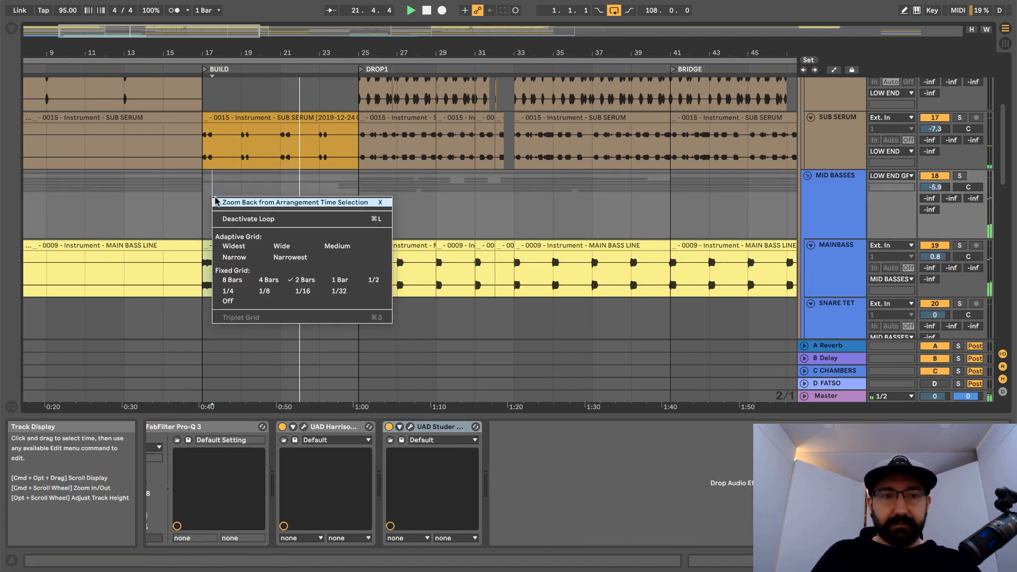
pyautogui.click(318, 282)
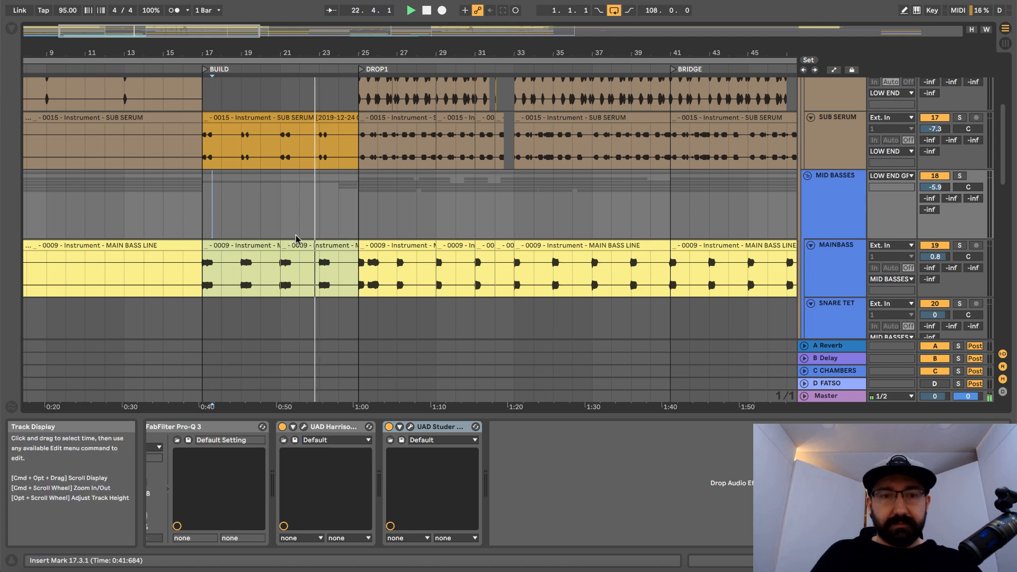
pyautogui.moveTo(310, 234); pyautogui.dragTo(354, 228)
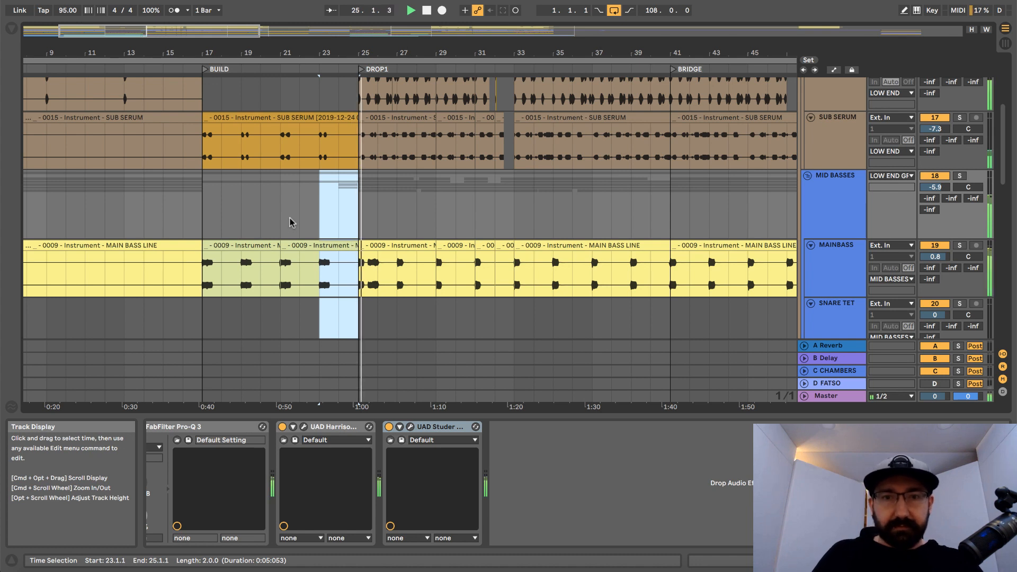
pyautogui.press('space')
pyautogui.moveTo(339, 222); pyautogui.dragTo(356, 222)
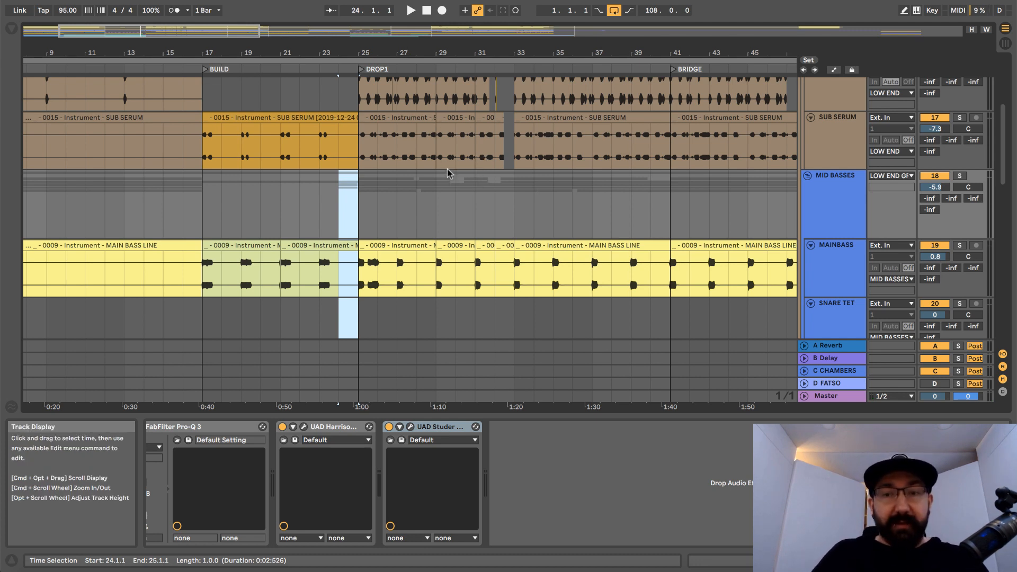
# - Find EQ Eight among the audio effects with the search "eq" and load it on the MID BASSES group
pyautogui.scroll(-1, 431, 176)
pyautogui.scroll(-5, 429, 177)
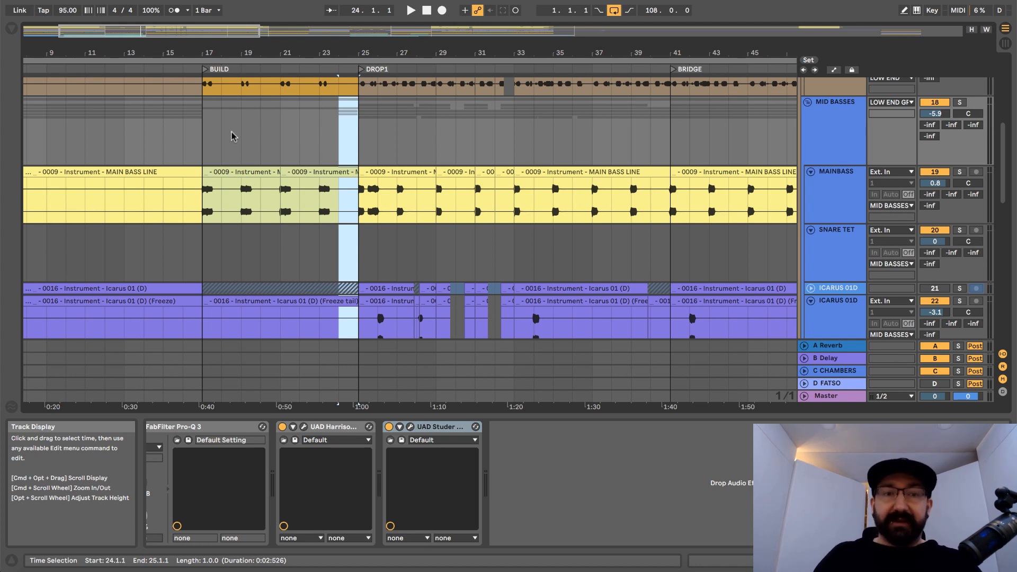
pyautogui.scroll(-10, 316, 158)
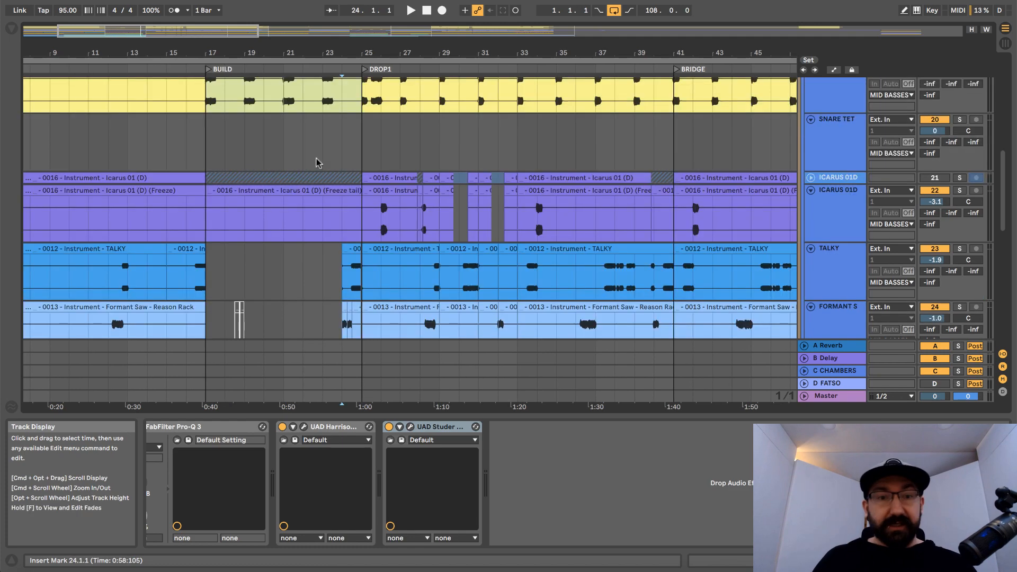
pyautogui.scroll(-3, 316, 158)
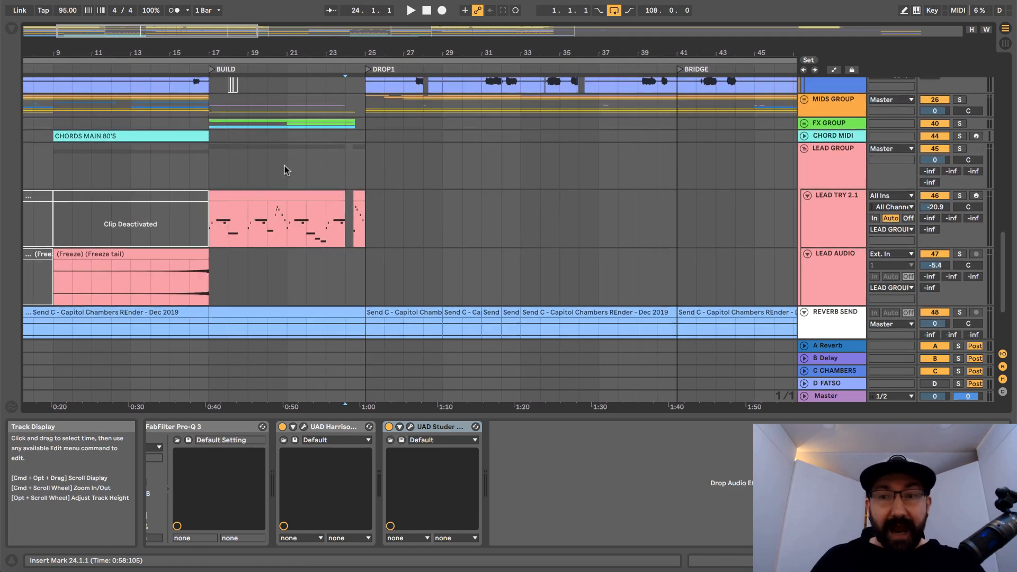
pyautogui.scroll(15, 284, 165)
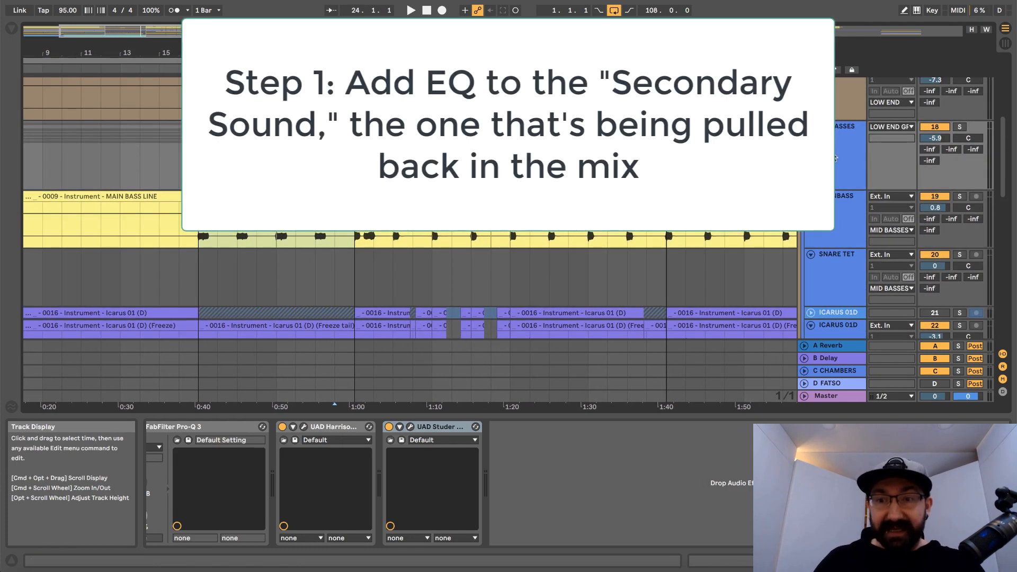
pyautogui.click(11, 28)
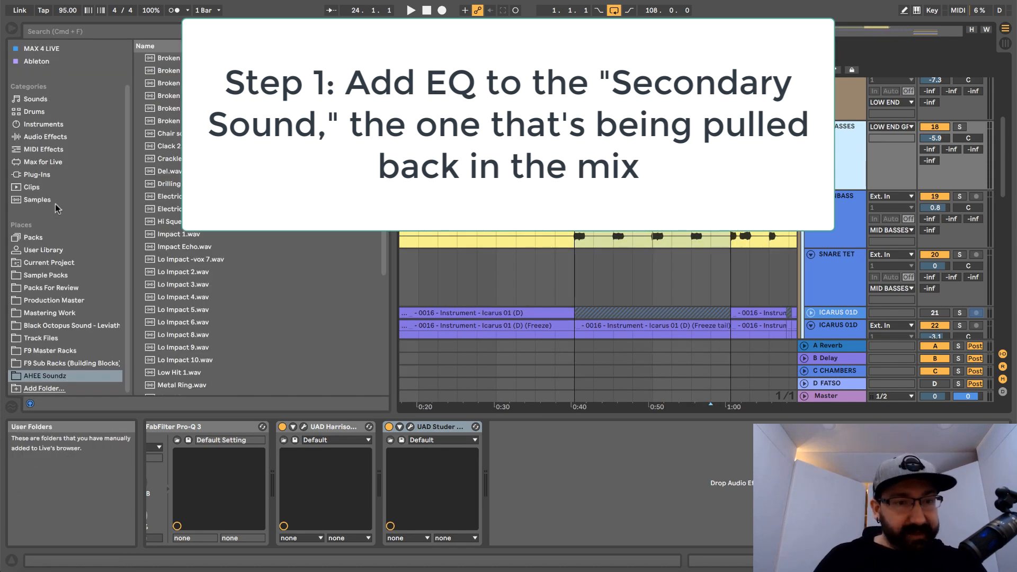
pyautogui.click(42, 174)
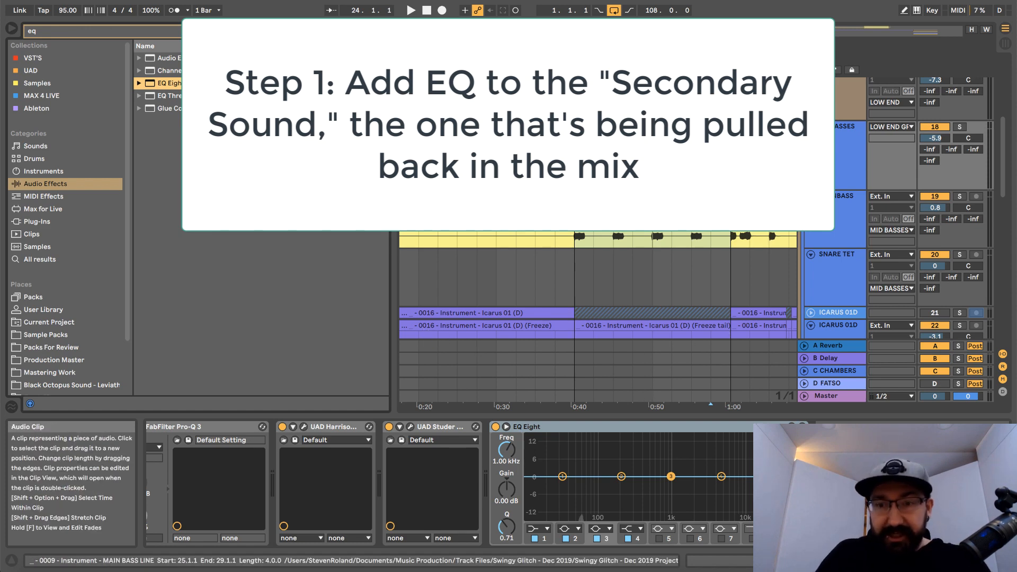
# - Find MeldaProduction's MAnalyzer among the plug-ins with the search "mana" and load it on the LEAD GROUP
pyautogui.scroll(-5, 720, 265)
pyautogui.scroll(-3, 718, 235)
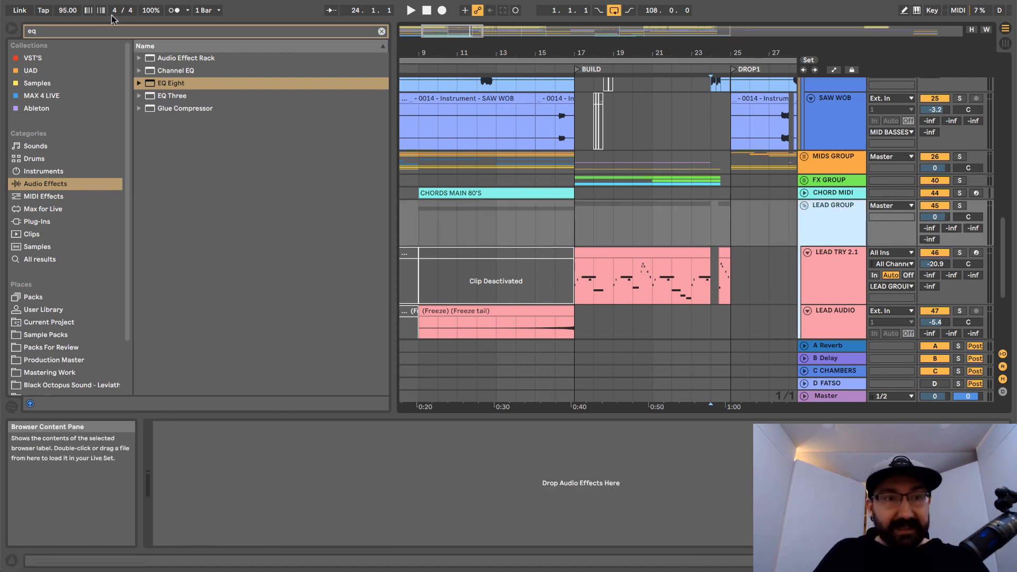
pyautogui.click(109, 32)
pyautogui.write('mana')
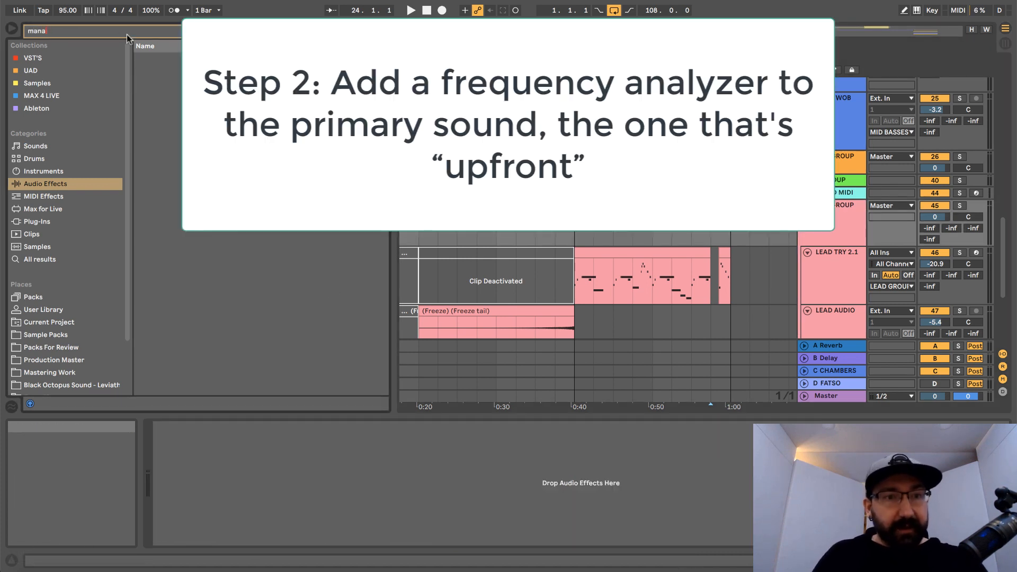
pyautogui.click(23, 223)
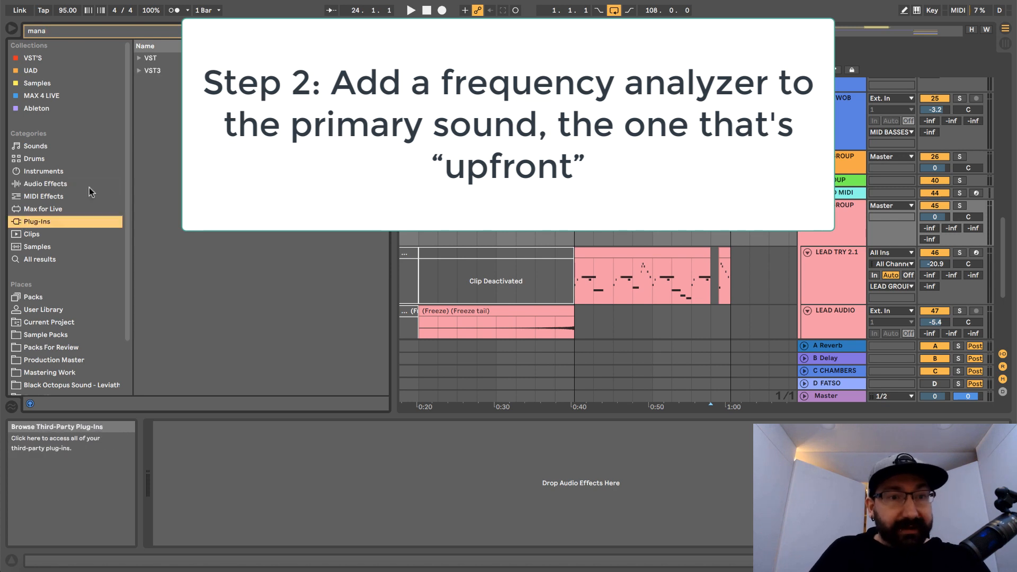
pyautogui.click(140, 59)
pyautogui.click(147, 71)
pyautogui.click(156, 83)
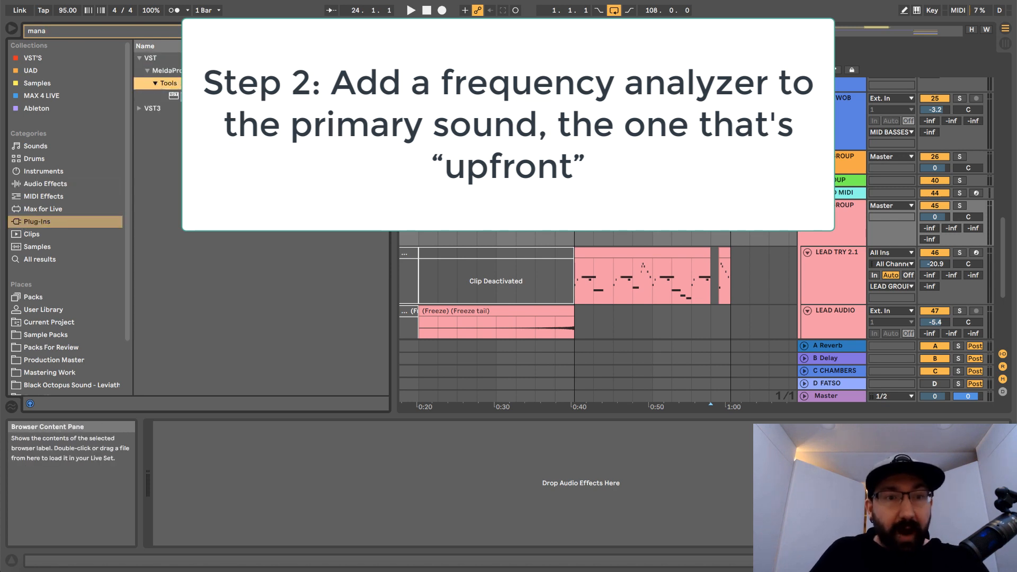
pyautogui.click(180, 95)
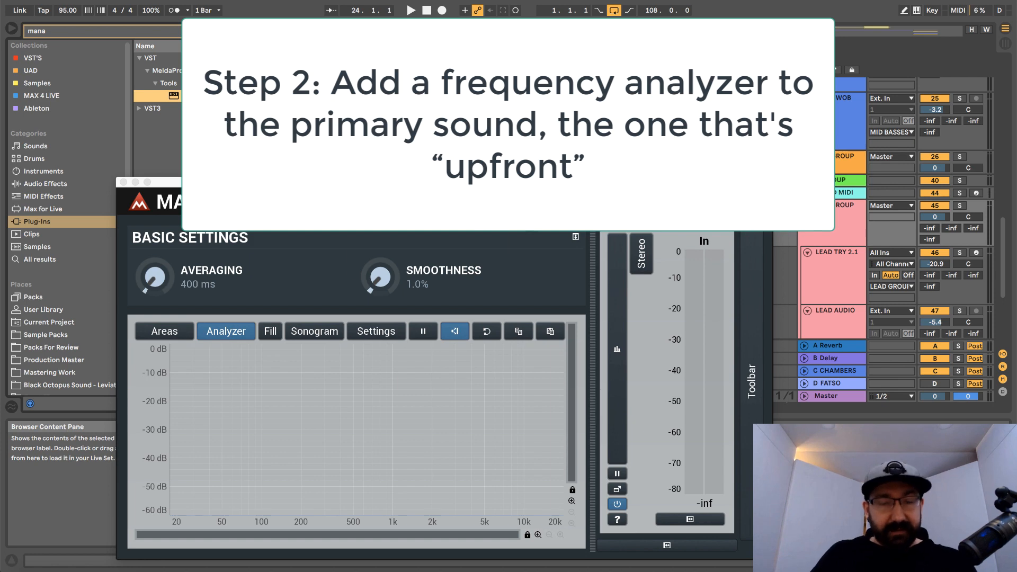
# - Play the BUILD section from bar 17 and examine the lead's peak frequencies in MAnalyzer
pyautogui.moveTo(227, 183); pyautogui.dragTo(242, 119)
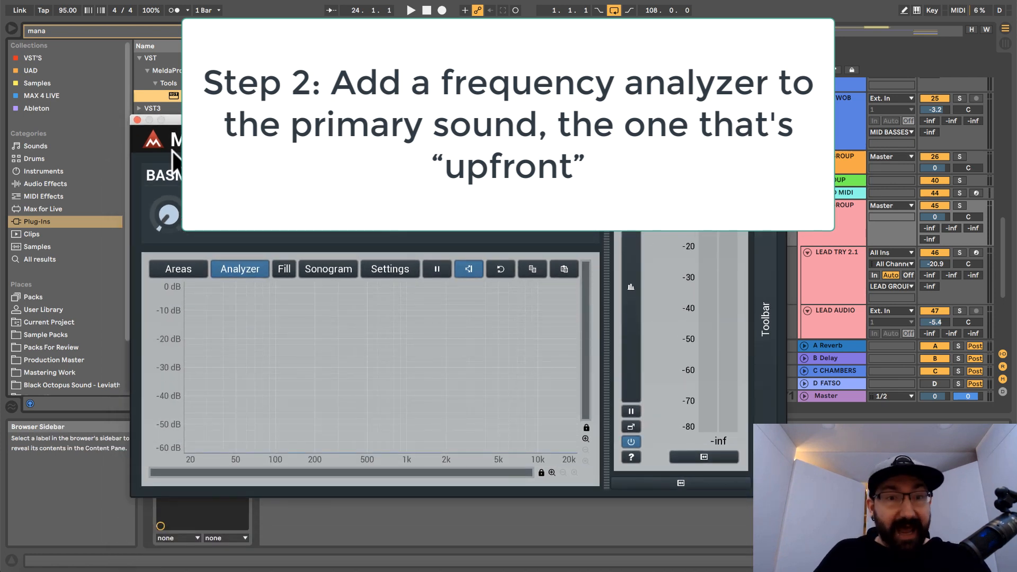
pyautogui.press('space')
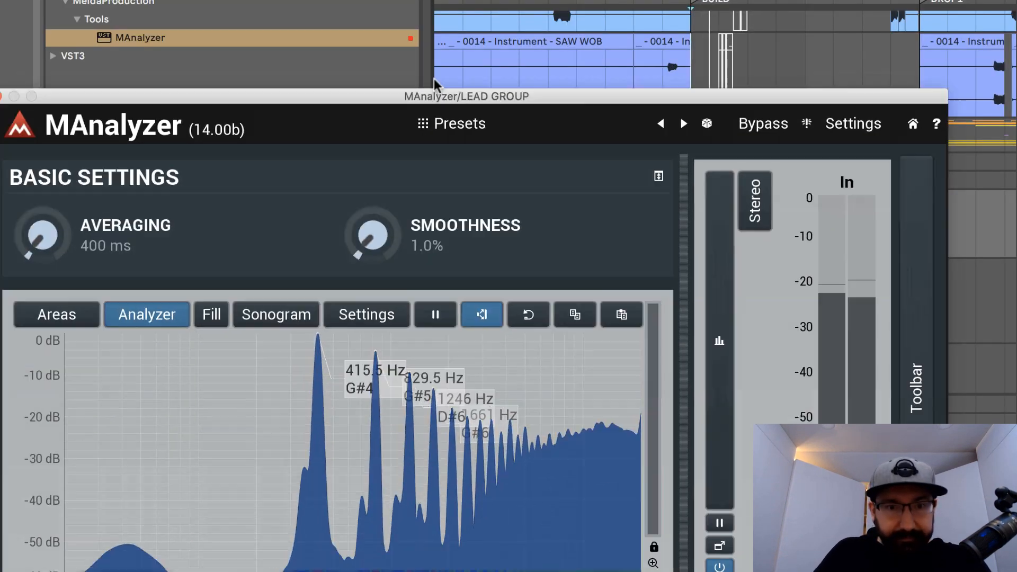
pyautogui.moveTo(434, 92); pyautogui.dragTo(463, 15)
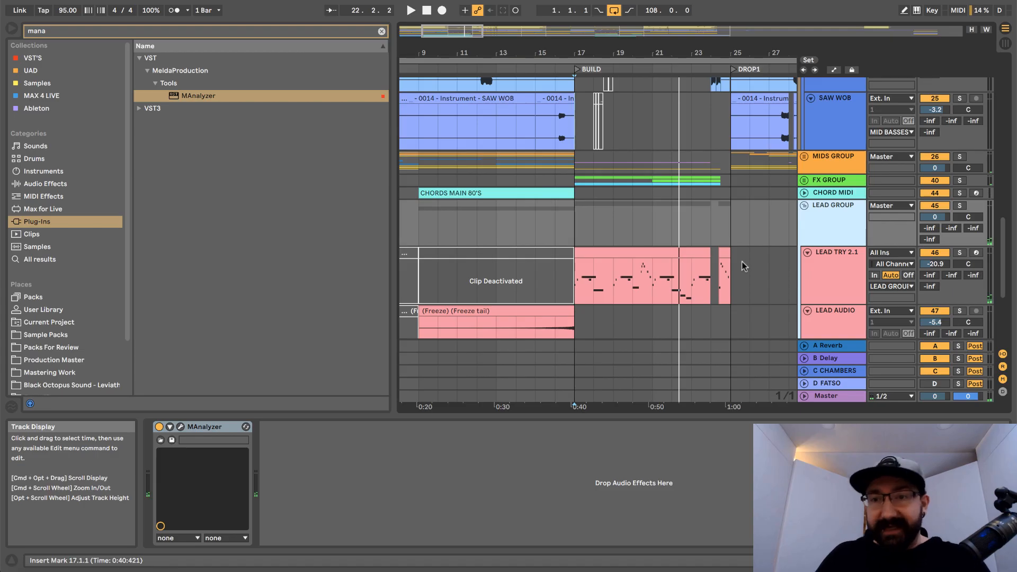
pyautogui.scroll(-2, 744, 266)
pyautogui.scroll(2, 738, 222)
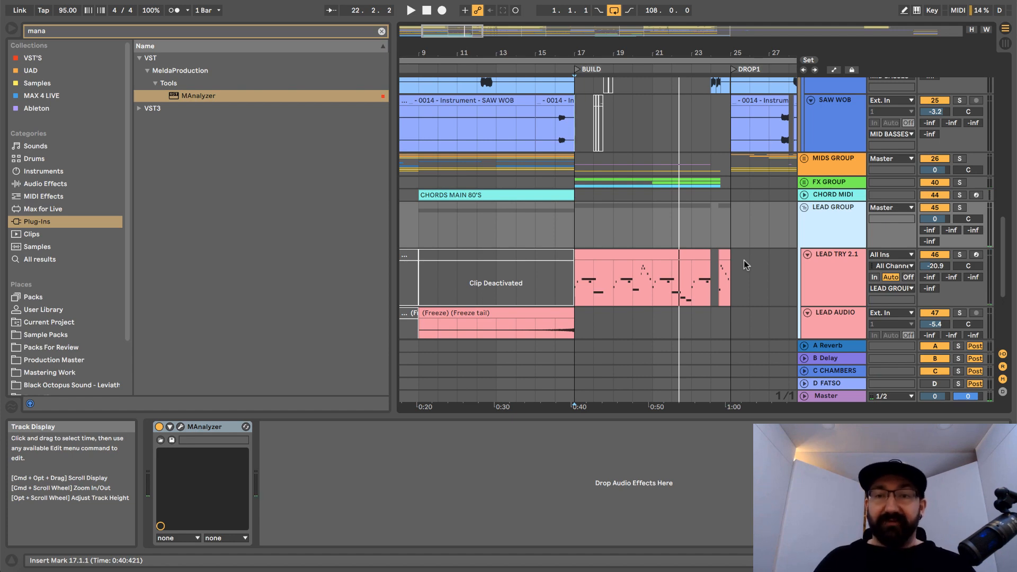
# - Enlarge the EQ Eight display on the MID BASSES group and set filter 2's frequency to 300 Hz
pyautogui.scroll(5, 744, 265)
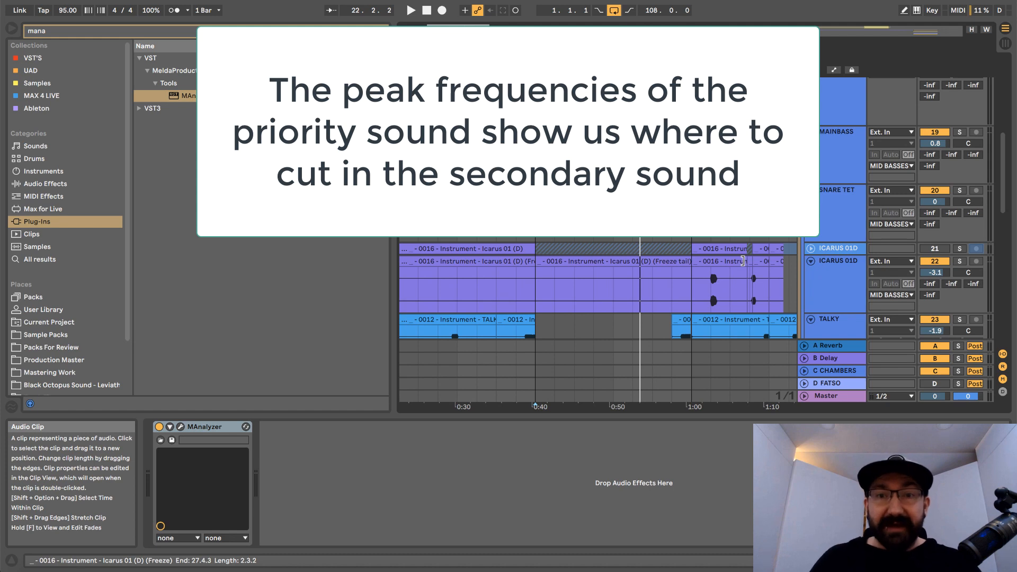
pyautogui.scroll(3, 743, 261)
pyautogui.click(547, 161)
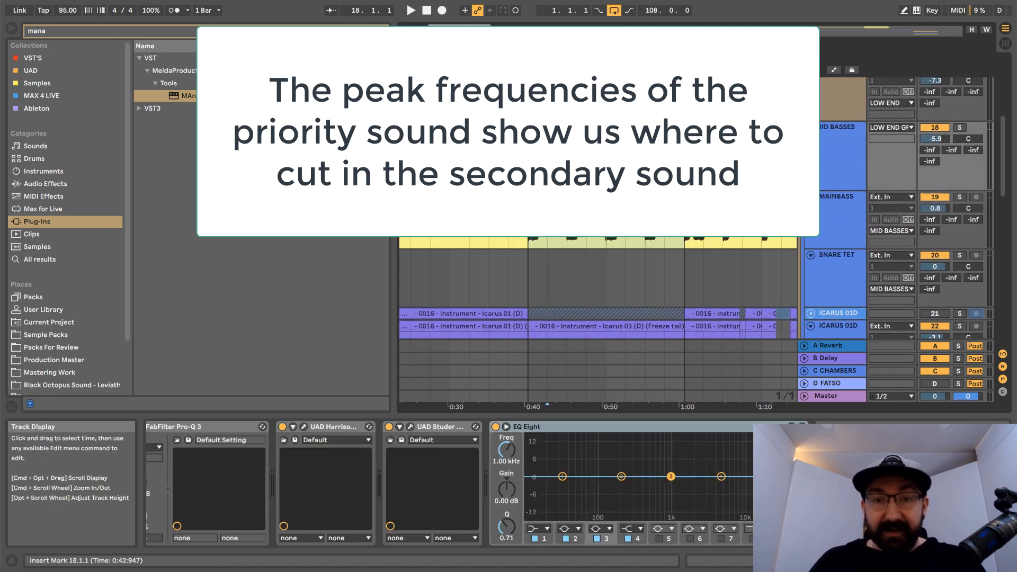
pyautogui.doubleClick(633, 443)
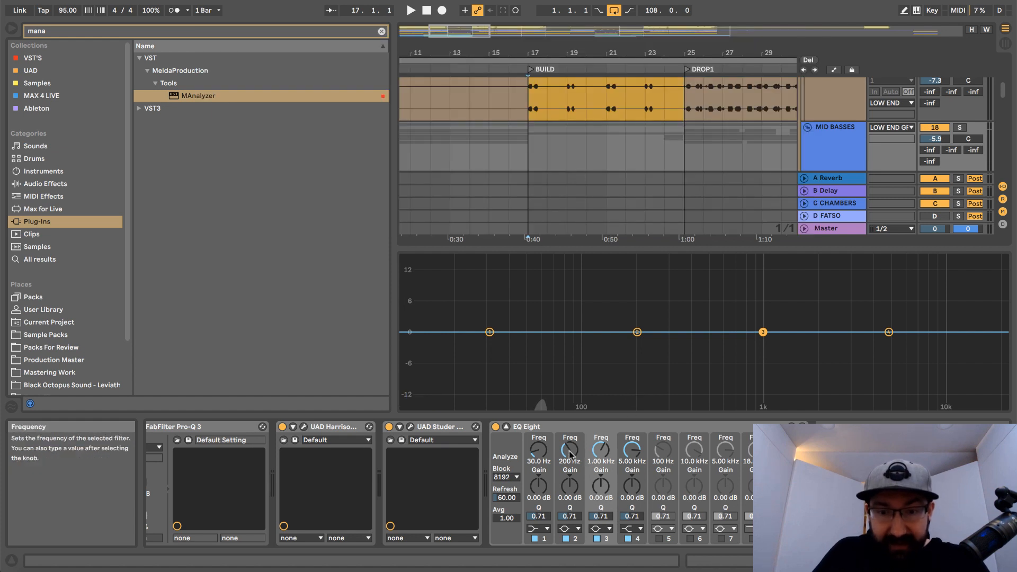
pyautogui.moveTo(570, 453); pyautogui.dragTo(571, 447)
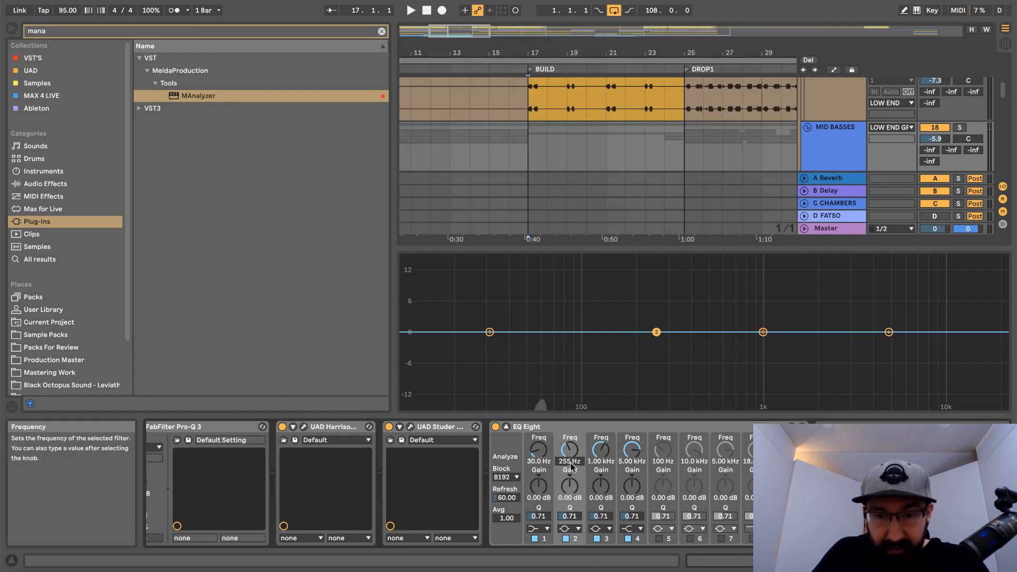
pyautogui.write('300')
pyautogui.press('Return')
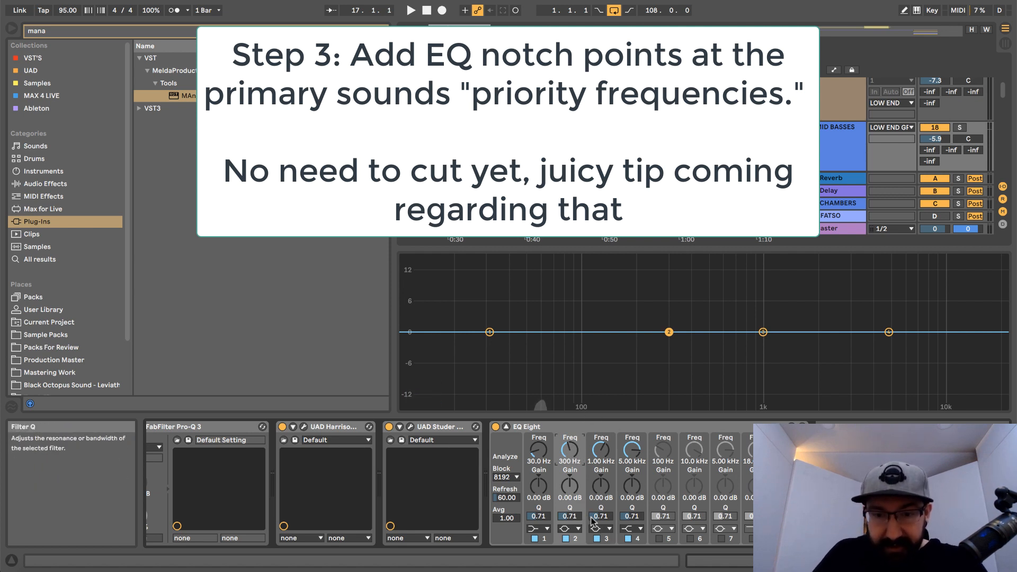
# - Tune EQ Eight's filter 2 to 367 Hz with Q 0.89 and filter 3 to 1.91 kHz with Q 2.57, and collapse the enlarged display
pyautogui.moveTo(591, 521); pyautogui.dragTo(592, 528)
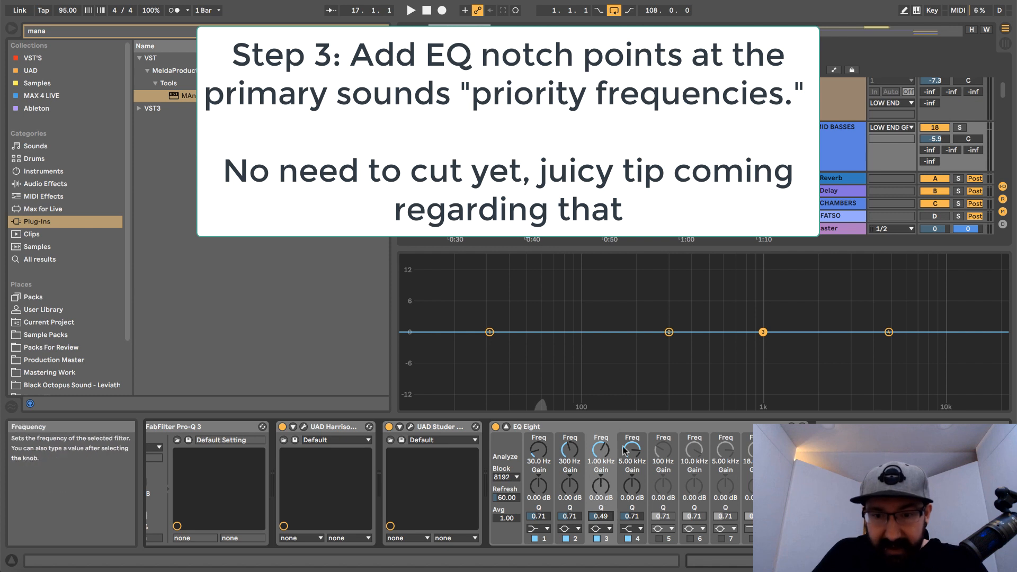
pyautogui.moveTo(570, 450); pyautogui.dragTo(569, 447)
pyautogui.moveTo(570, 486); pyautogui.dragTo(570, 496)
pyautogui.moveTo(570, 517); pyautogui.dragTo(570, 477)
pyautogui.moveTo(600, 451); pyautogui.dragTo(601, 444)
pyautogui.moveTo(600, 517); pyautogui.dragTo(570, 486)
pyautogui.doubleClick(601, 486)
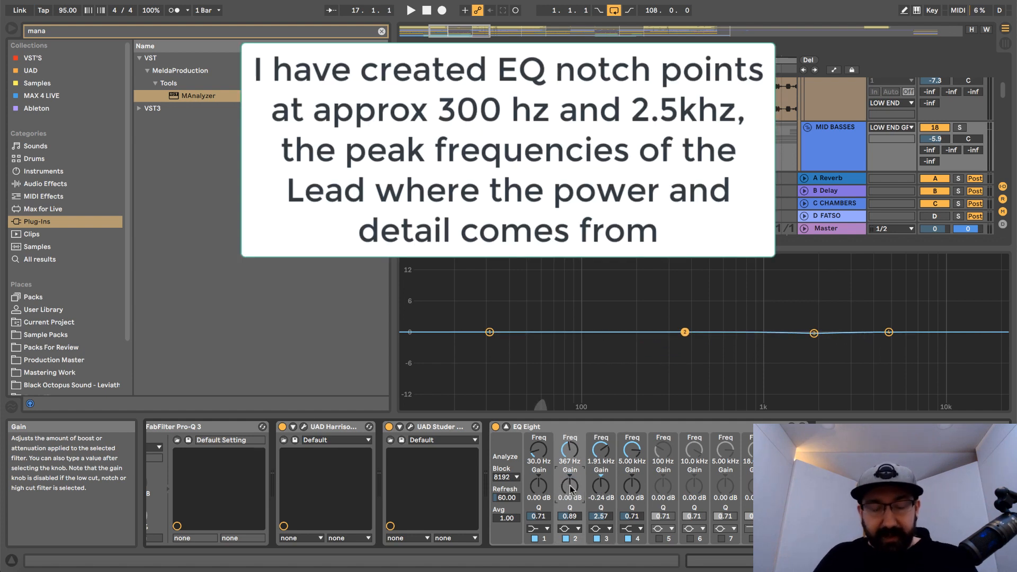
pyautogui.doubleClick(648, 273)
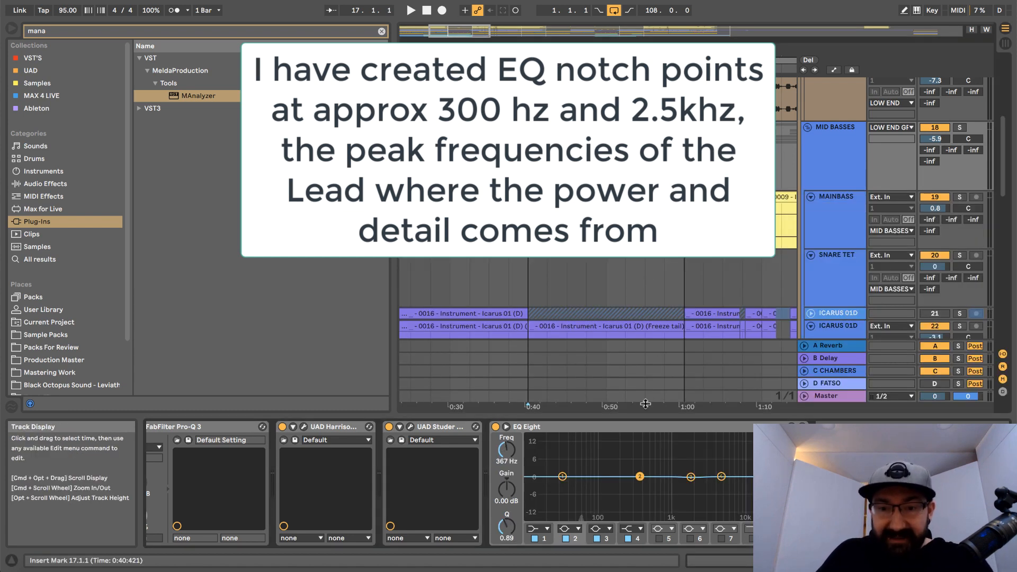
pyautogui.doubleClick(568, 468)
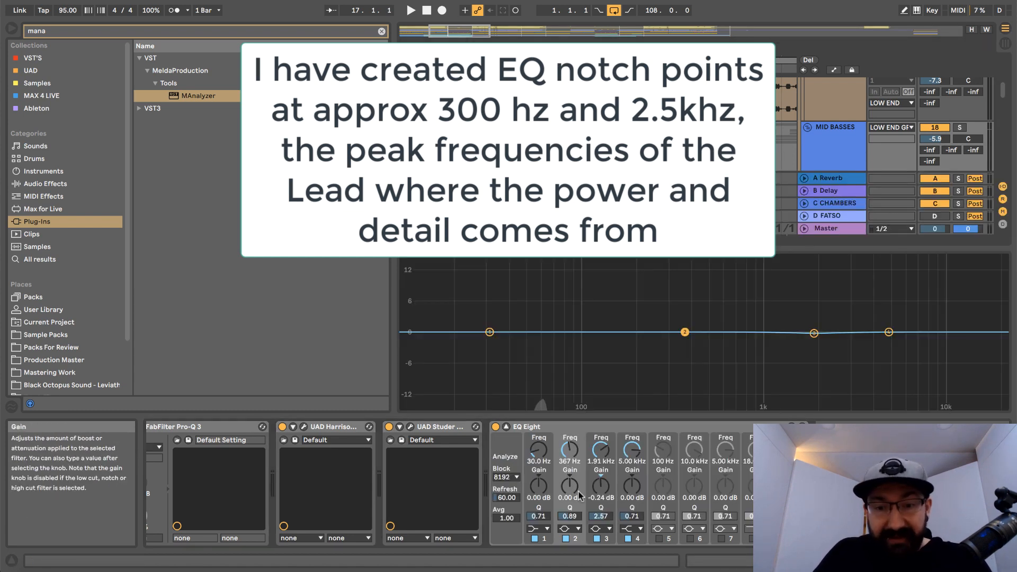
pyautogui.doubleClick(638, 306)
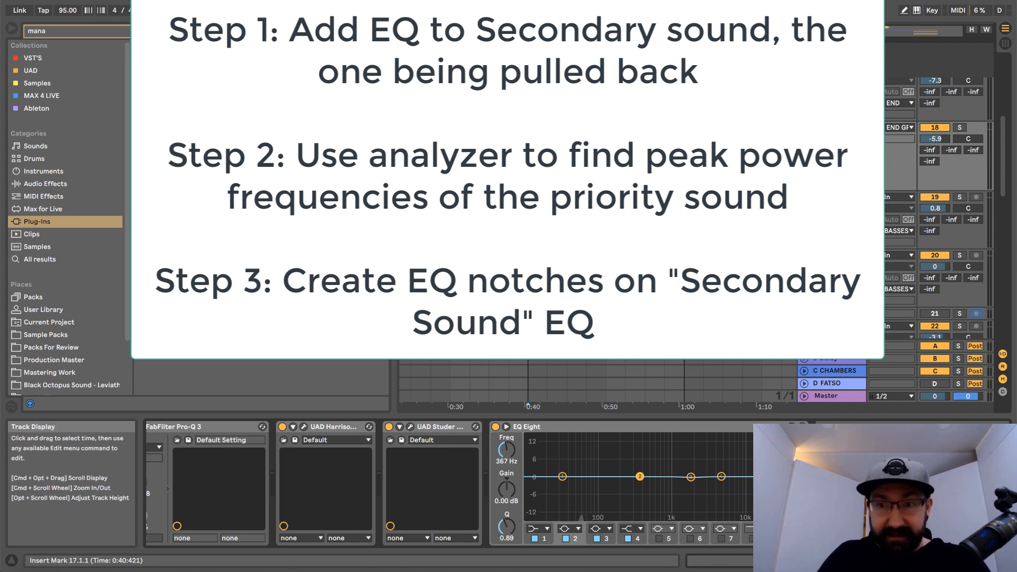
# - Find Envelope Follower among the Max for Live devices with the search "env" and load it on the LEAD GROUP
pyautogui.scroll(-4, 728, 259)
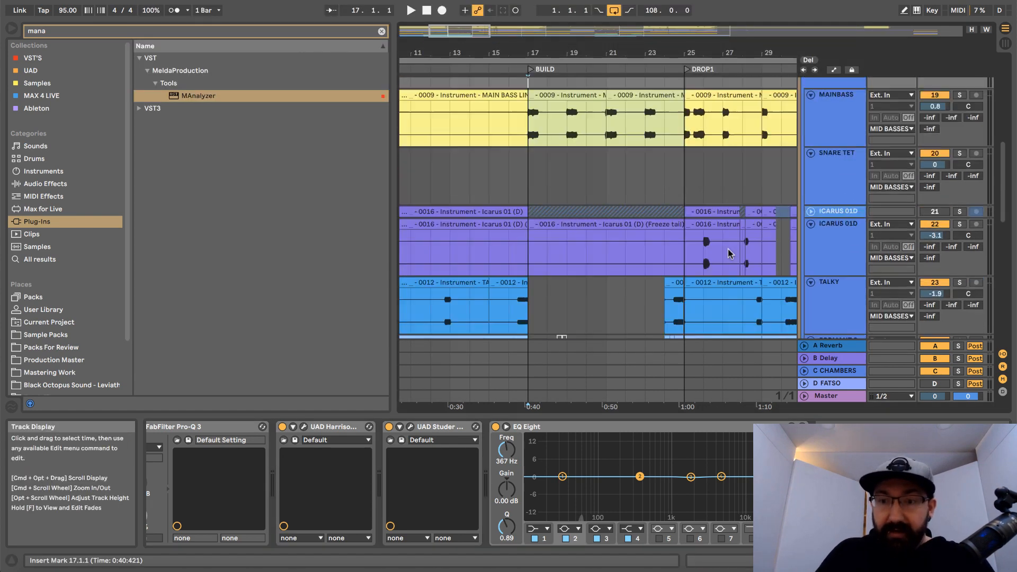
pyautogui.scroll(-10, 728, 253)
pyautogui.click(825, 145)
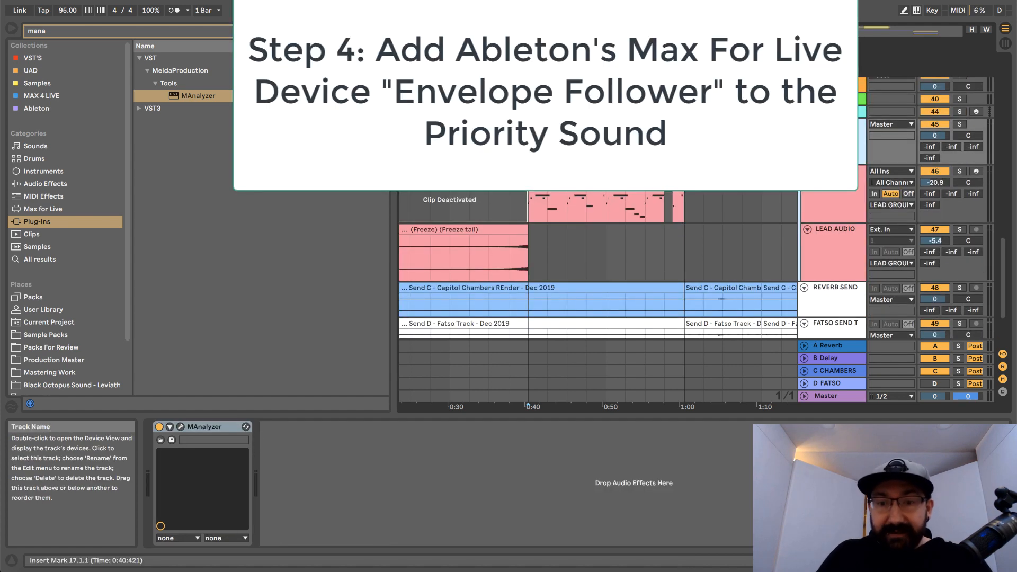
pyautogui.click(102, 31)
pyautogui.write('e')
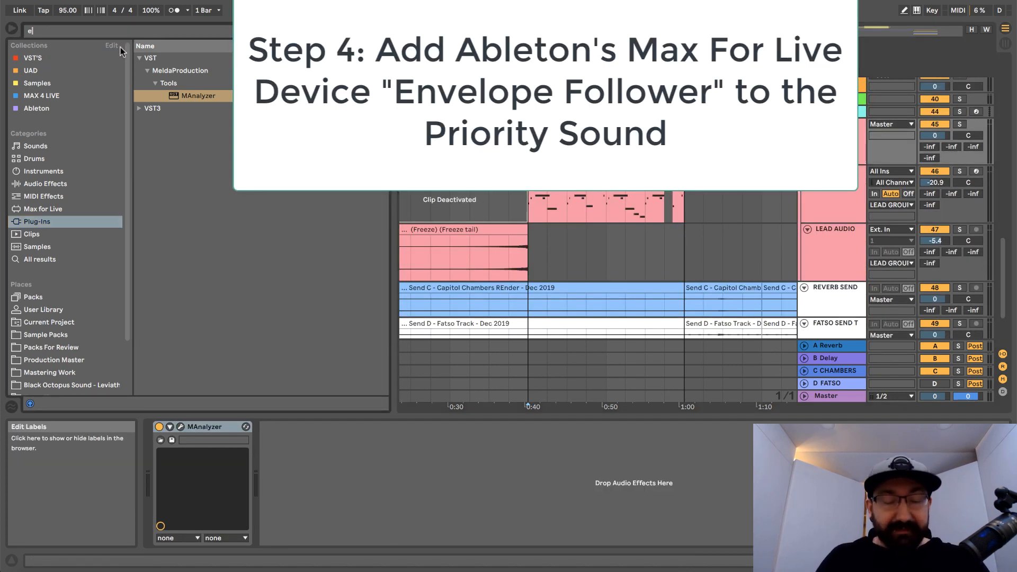
pyautogui.write('nv')
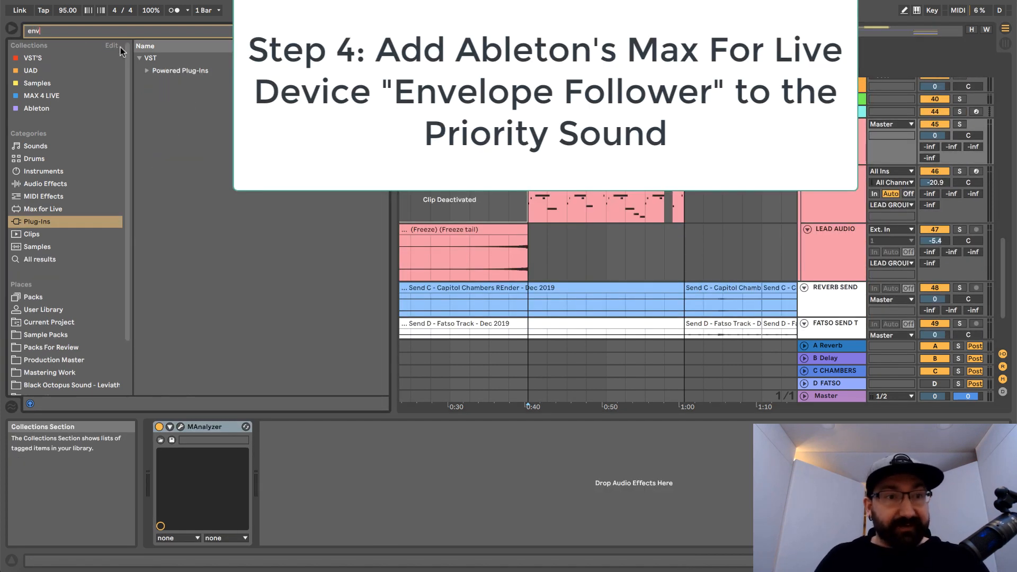
pyautogui.click(42, 108)
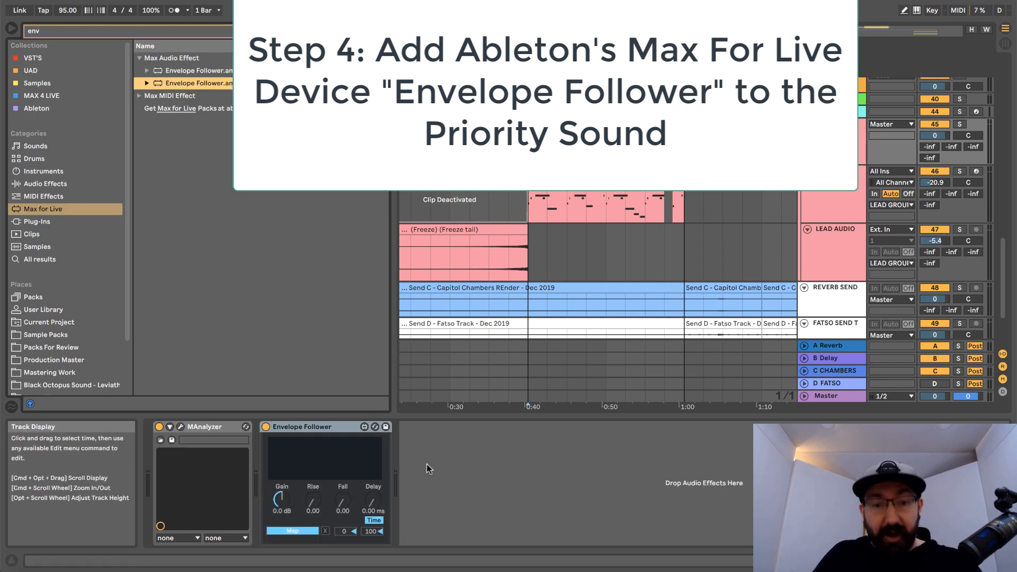
# - Set the Envelope Follower's gain to 10 dB, rise to 0.12 and fall to 0.16
pyautogui.moveTo(290, 497); pyautogui.dragTo(291, 466)
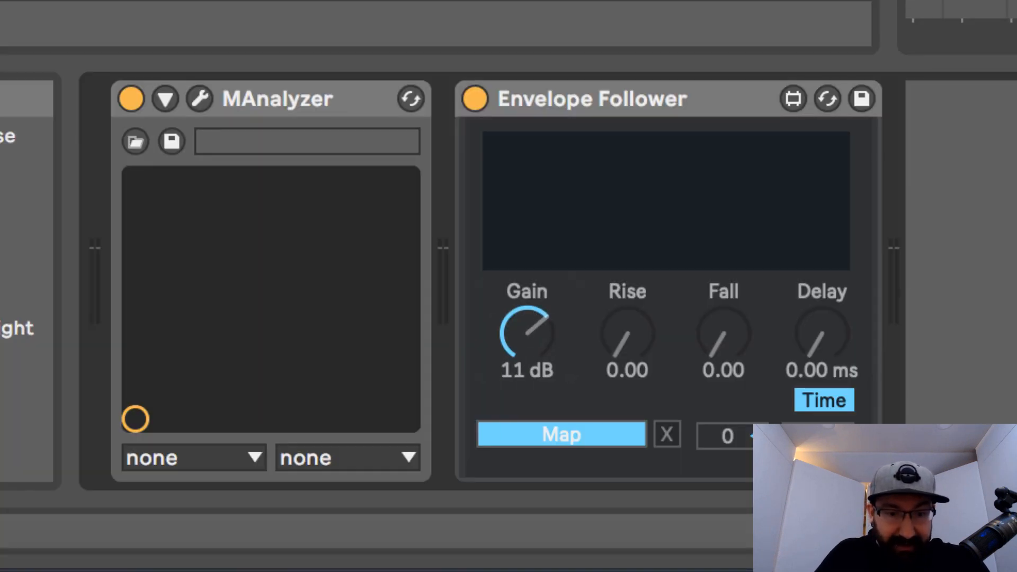
pyautogui.moveTo(527, 333); pyautogui.dragTo(527, 338)
pyautogui.moveTo(627, 334)
pyautogui.mouseDown()
pyautogui.moveTo(627, 325)
pyautogui.moveTo(643, 344)
pyautogui.mouseUp()
pyautogui.moveTo(723, 333); pyautogui.dragTo(723, 324)
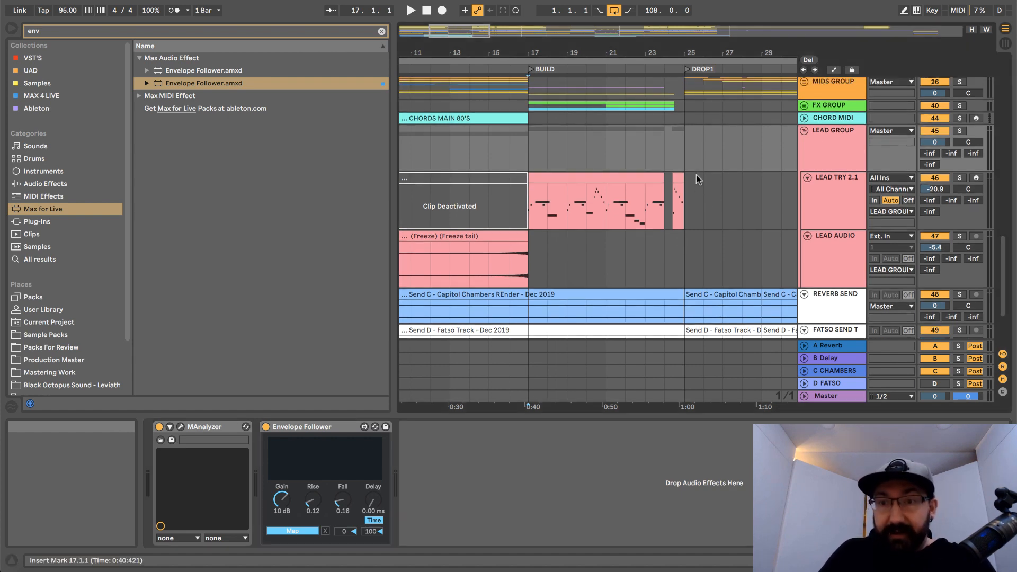
# - Group the EQ Eight on the MID BASSES group into an Audio Effect Rack and show the rack's macro controls
pyautogui.scroll(10, 696, 175)
pyautogui.scroll(5, 698, 178)
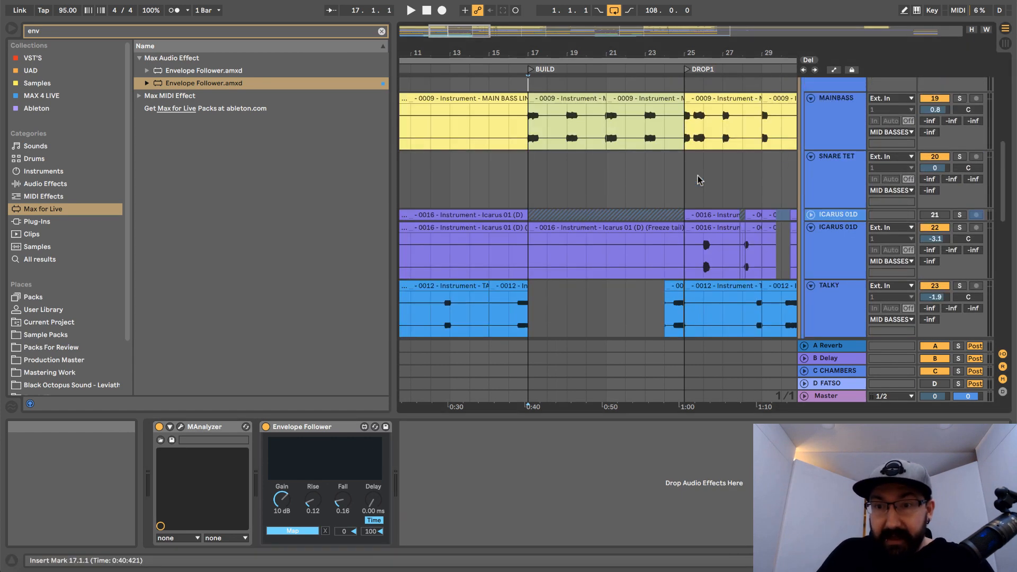
pyautogui.scroll(3, 724, 181)
pyautogui.scroll(3, 671, 206)
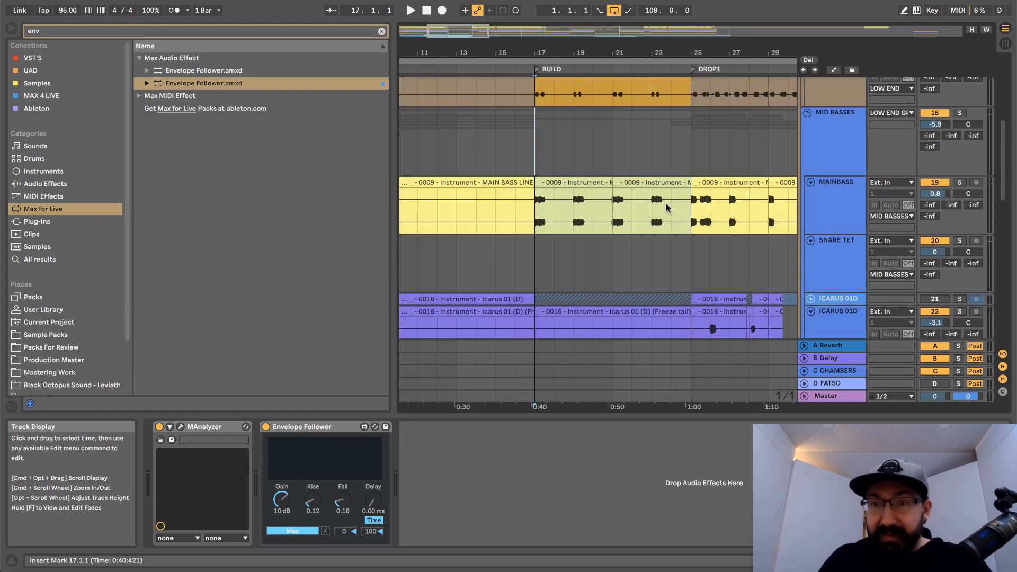
pyautogui.click(833, 153)
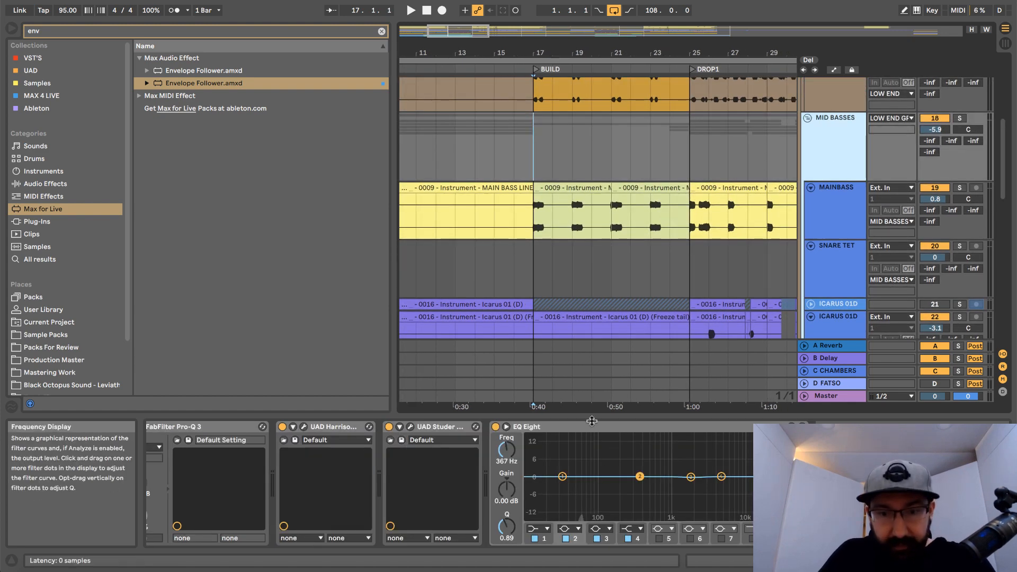
pyautogui.click(610, 427)
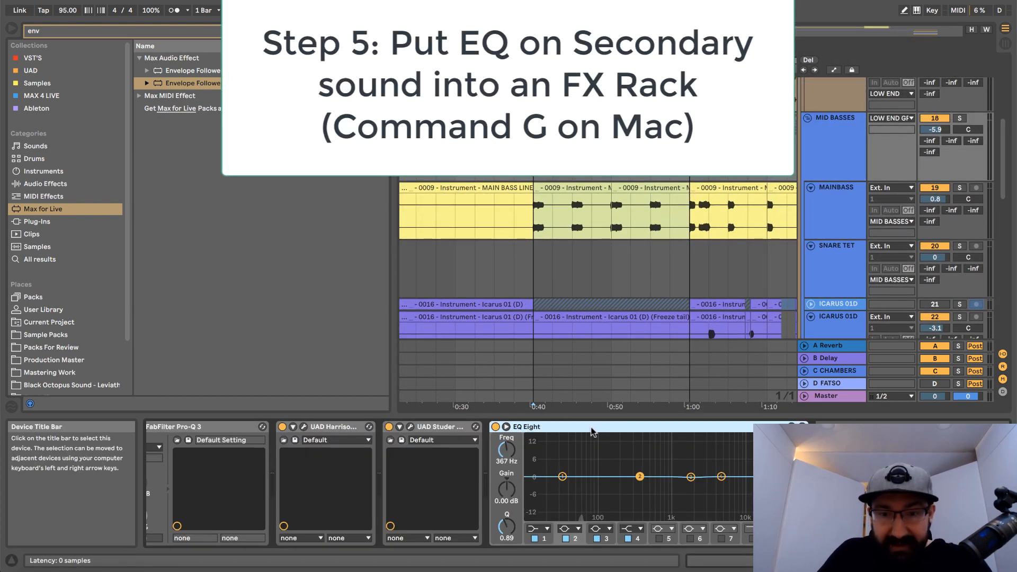
pyautogui.hotkey('ctrl', 'g')
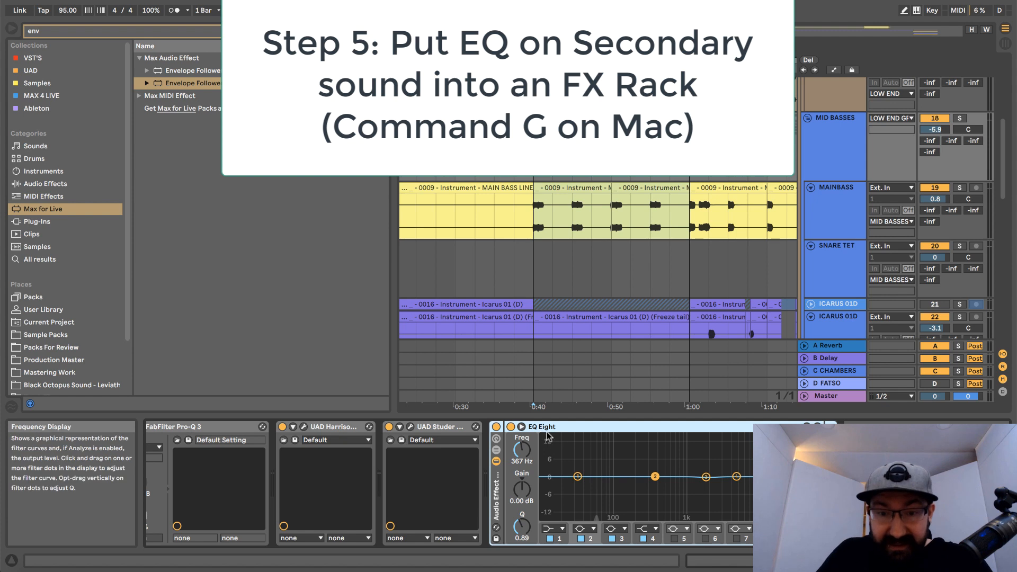
pyautogui.click(496, 439)
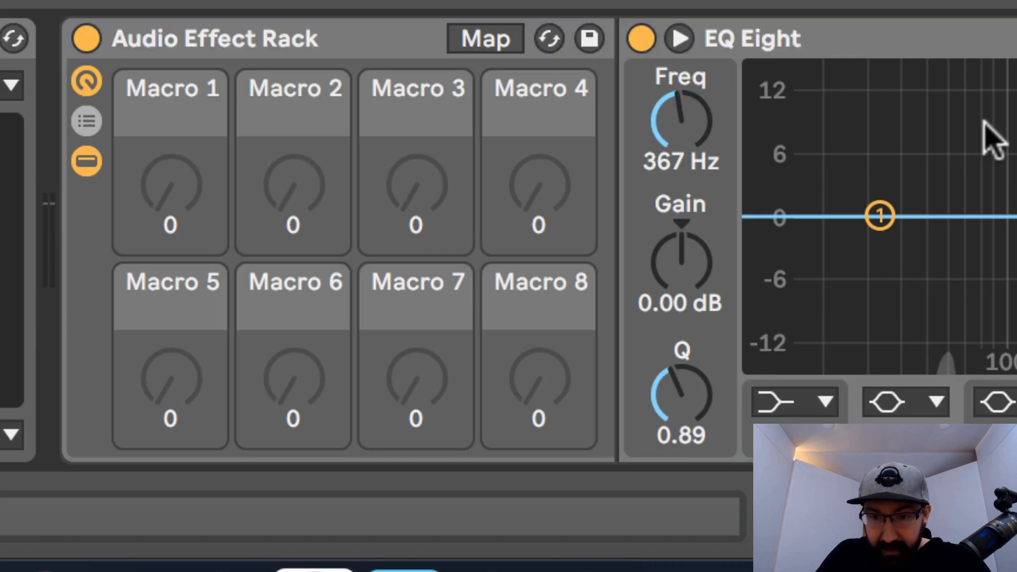
# - Map the gains of EQ Eight filters 2 and 3 to the rack's Macro 1 and try out the macro knob
pyautogui.click(495, 43)
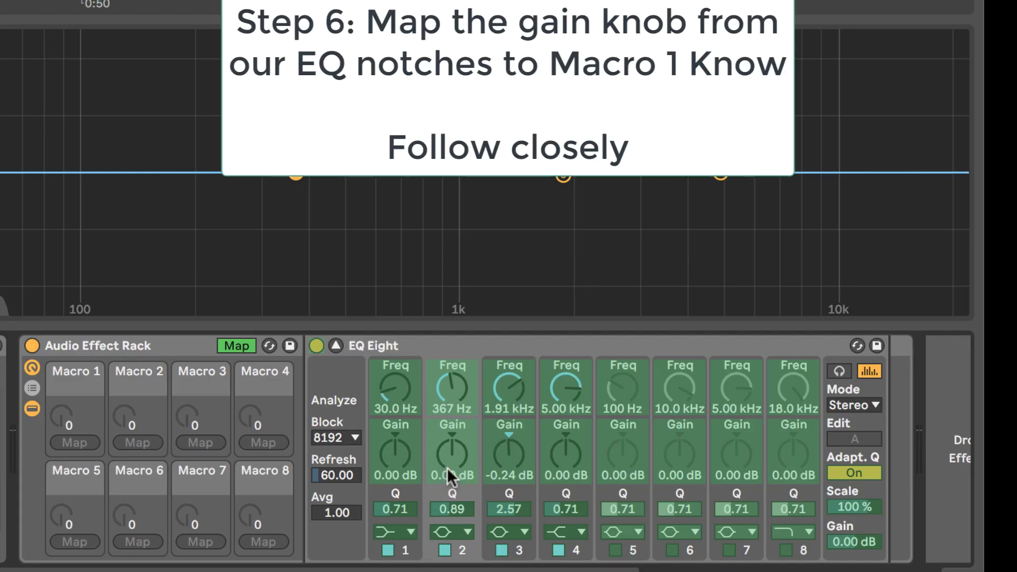
pyautogui.click(448, 459)
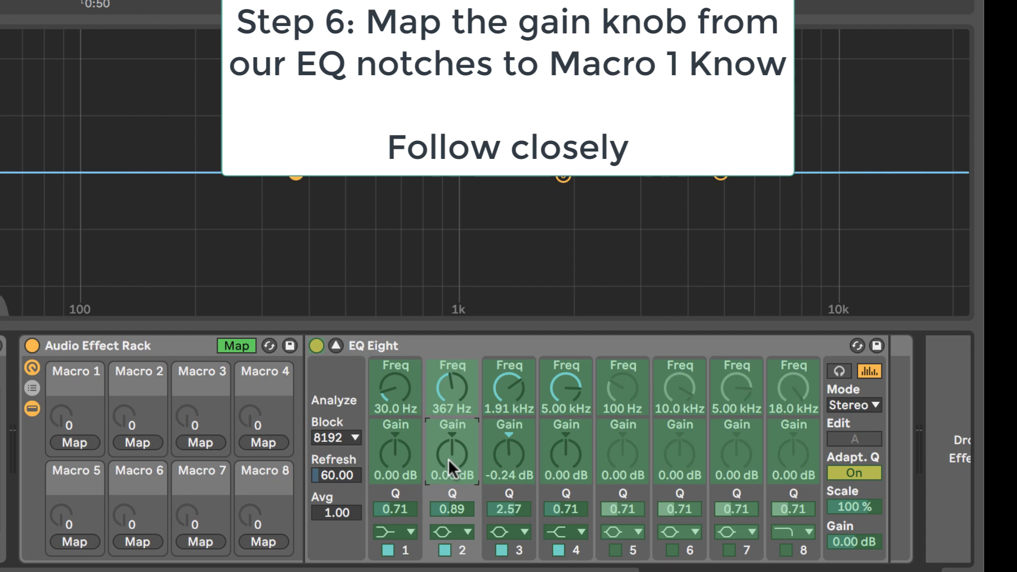
pyautogui.click(74, 443)
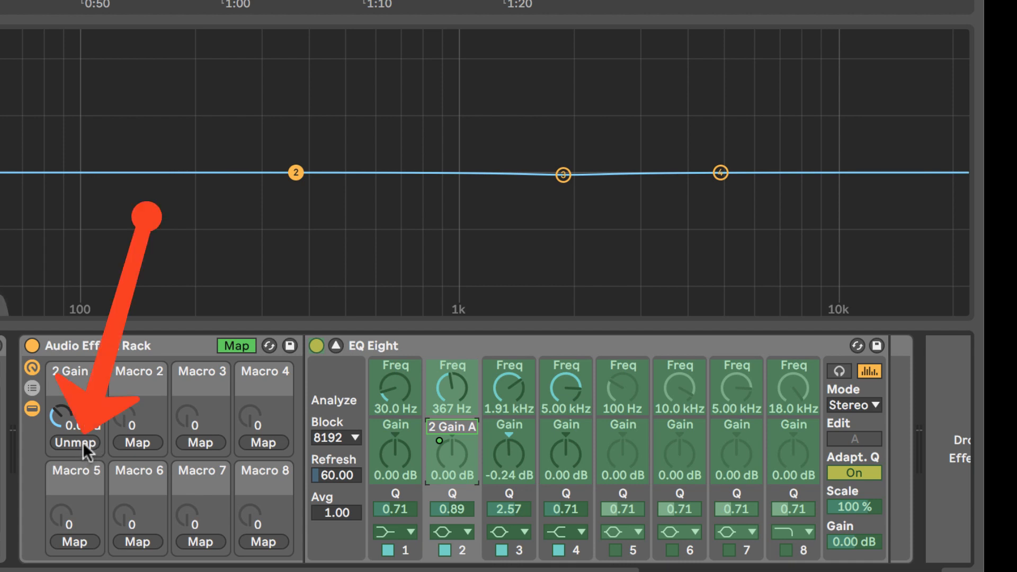
pyautogui.click(513, 453)
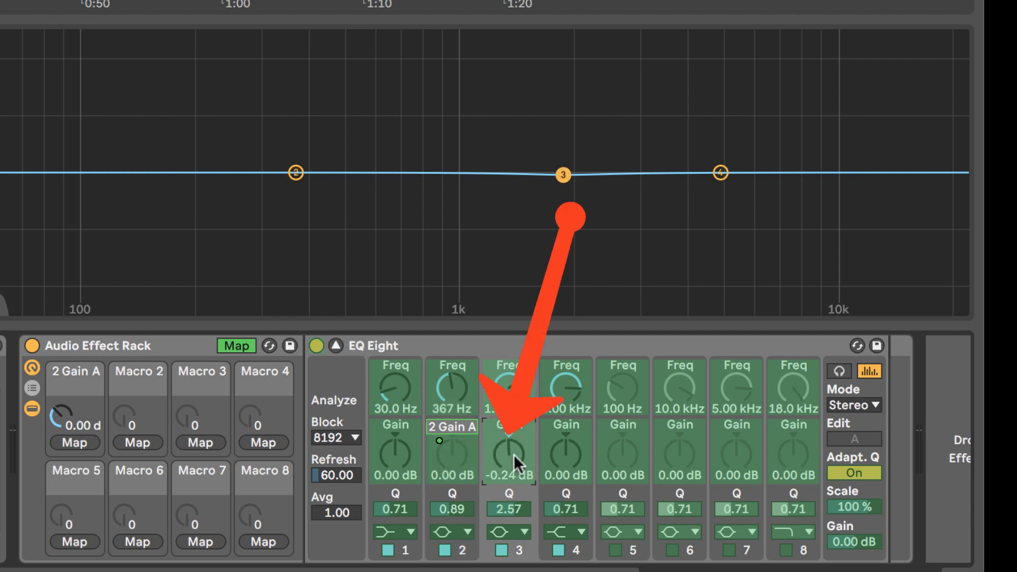
pyautogui.click(75, 440)
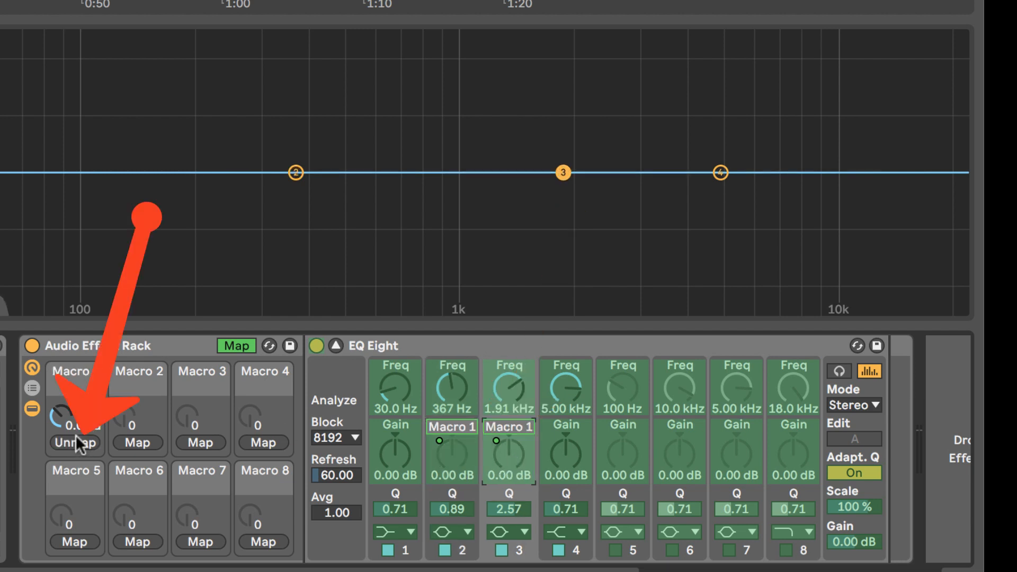
pyautogui.click(62, 419)
pyautogui.moveTo(62, 419)
pyautogui.mouseDown()
pyautogui.moveTo(63, 440)
pyautogui.moveTo(63, 392)
pyautogui.moveTo(62, 442)
pyautogui.moveTo(63, 402)
pyautogui.moveTo(62, 422)
pyautogui.mouseUp()
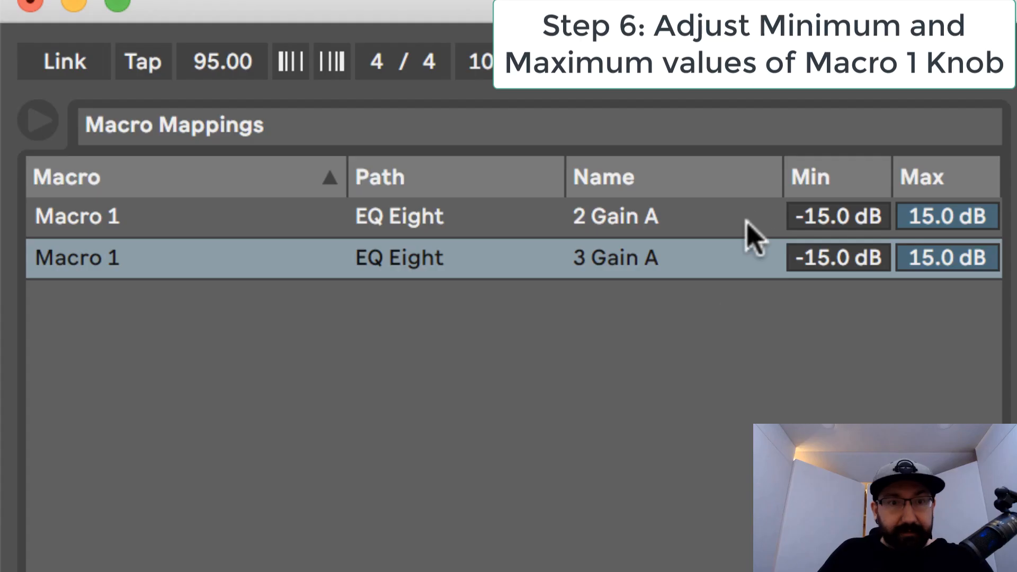
# - Set the minimum of both Macro 1 gain mappings, 2 Gain A and 3 Gain A, to 0 dB
pyautogui.click(856, 227)
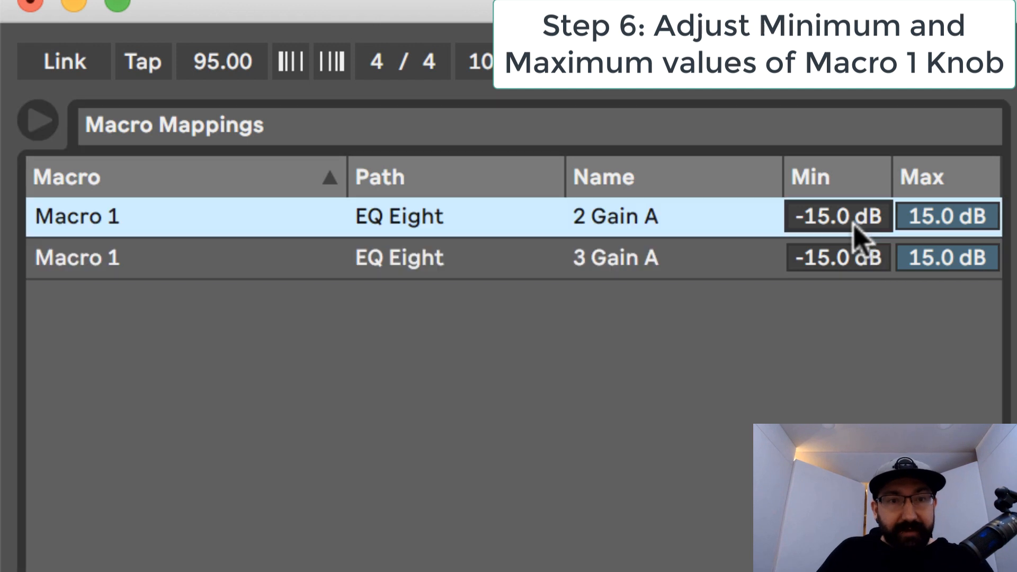
pyautogui.write('0')
pyautogui.press('Return')
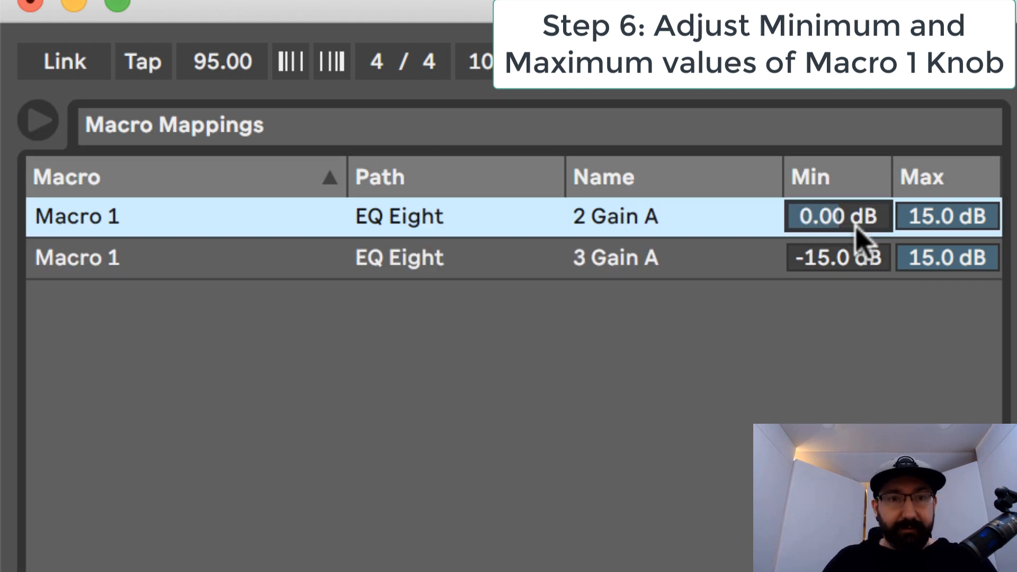
pyautogui.click(842, 264)
pyautogui.write('0')
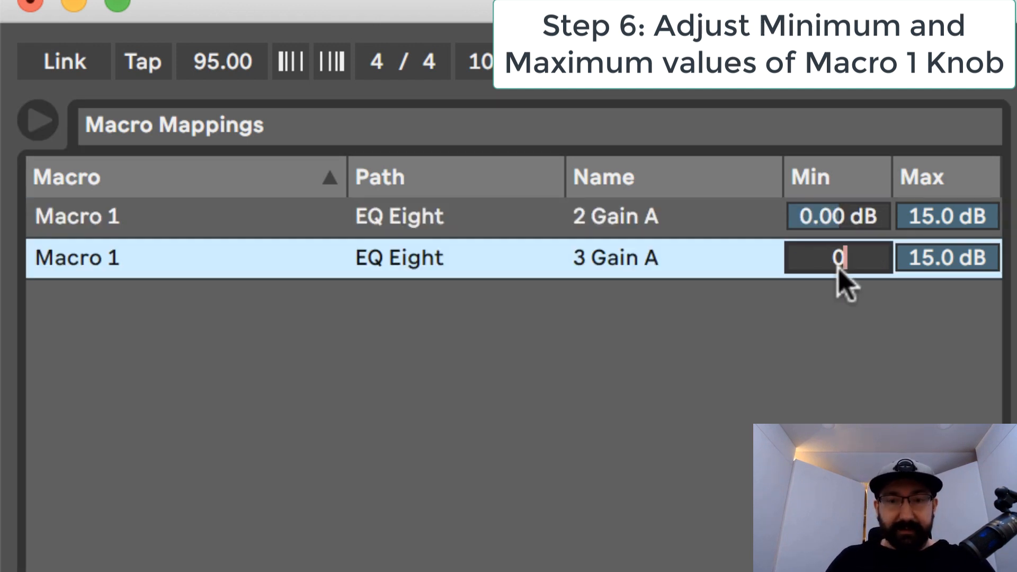
pyautogui.press('Return')
# - Set the maximum of both Macro 1 gain mappings to -5 dB and leave macro map mode
pyautogui.click(948, 220)
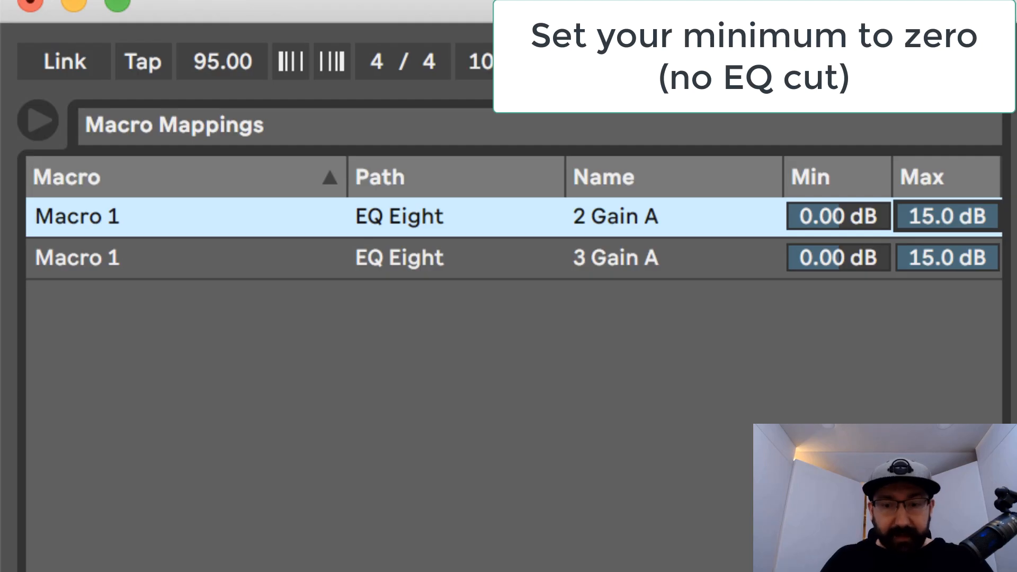
pyautogui.write('-5')
pyautogui.press('Return')
pyautogui.click(942, 257)
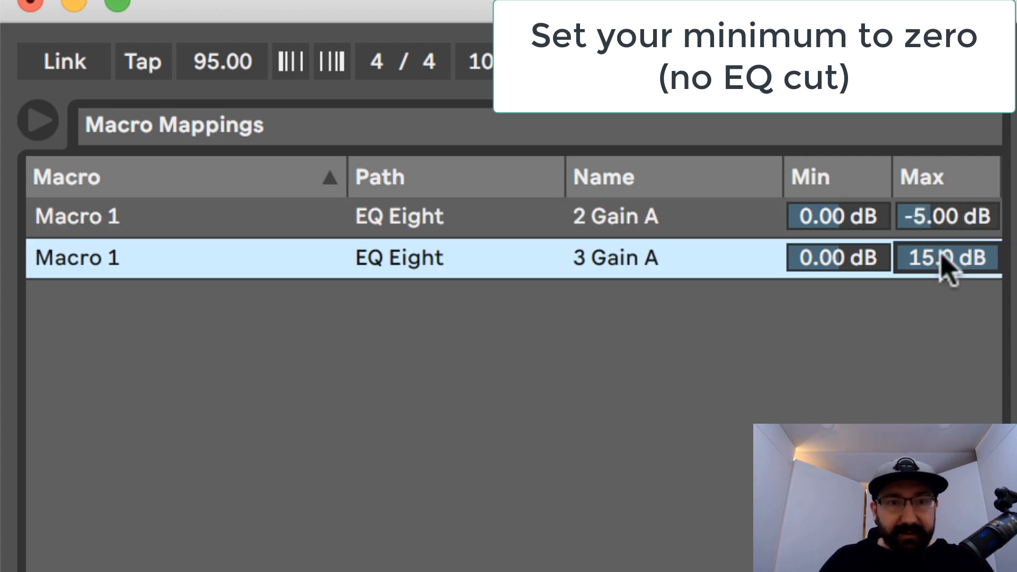
pyautogui.write('-5')
pyautogui.press('Return')
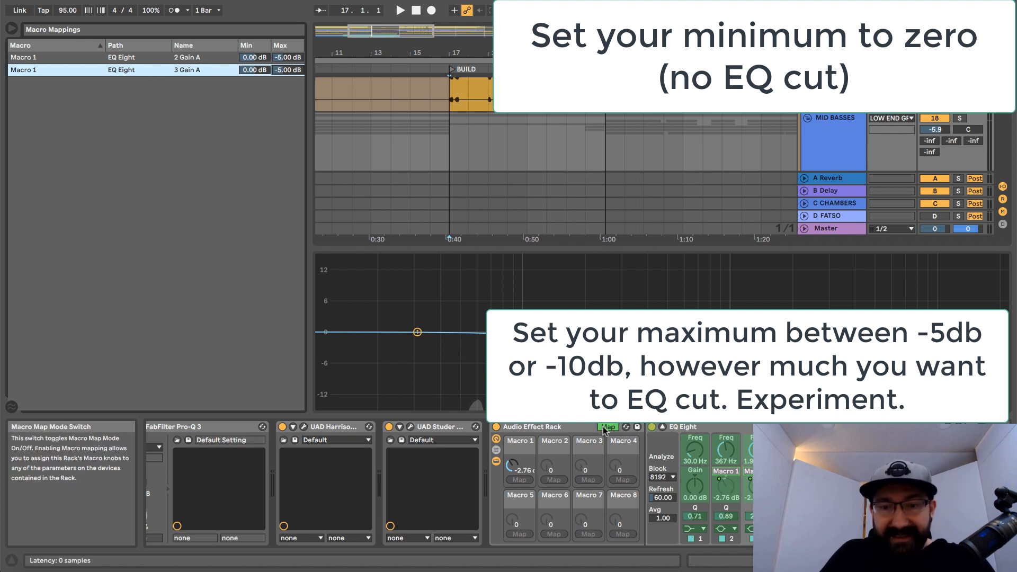
pyautogui.click(607, 427)
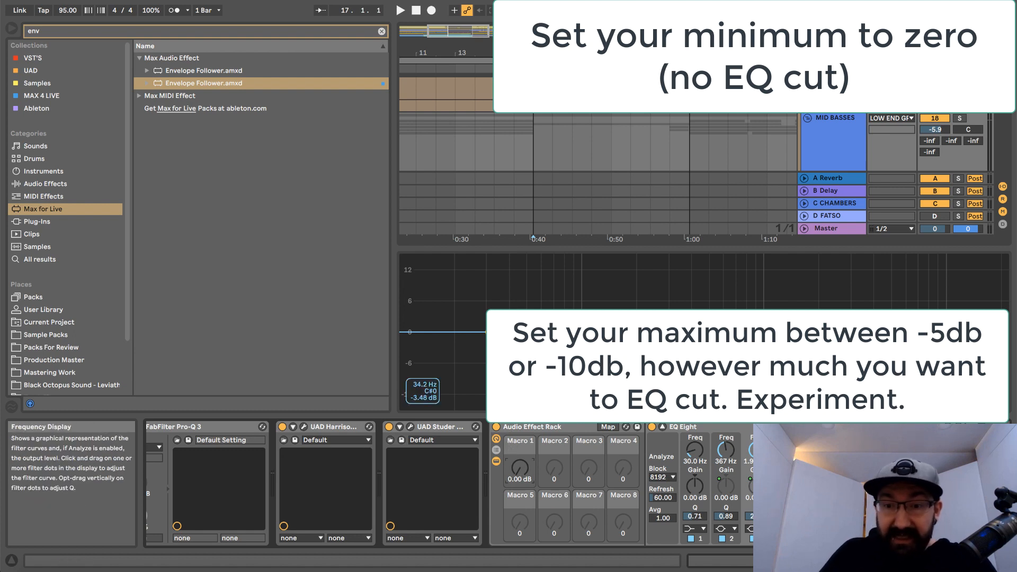
# - Sweep Macro 1 to check how both EQ notches move together, and return it to 0 dB
pyautogui.moveTo(519, 467); pyautogui.dragTo(520, 492)
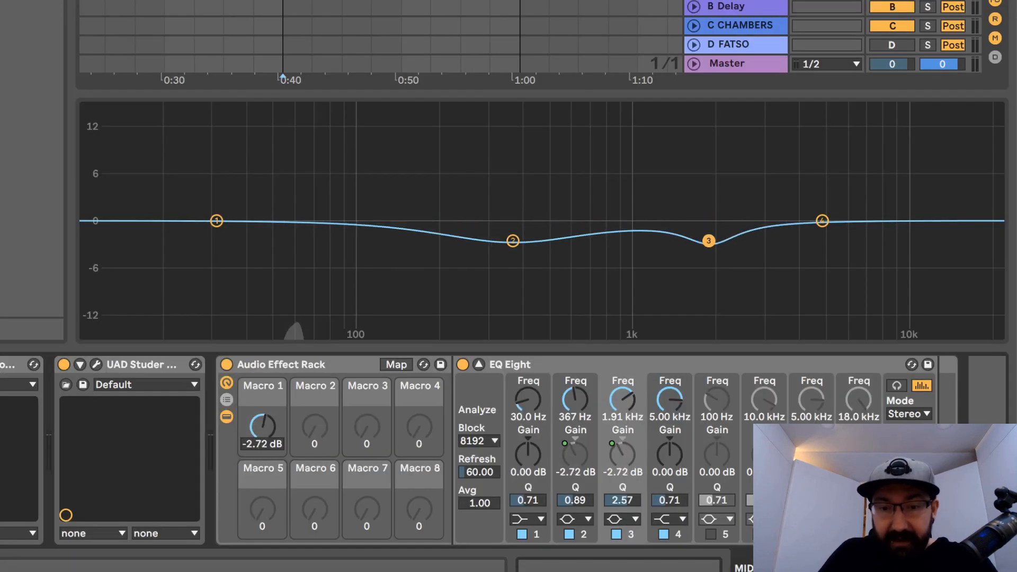
pyautogui.moveTo(267, 435)
pyautogui.mouseDown()
pyautogui.moveTo(267, 524)
pyautogui.moveTo(267, 435)
pyautogui.mouseUp()
pyautogui.moveTo(267, 435)
pyautogui.mouseDown()
pyautogui.moveTo(267, 523)
pyautogui.moveTo(267, 436)
pyautogui.mouseUp()
pyautogui.moveTo(267, 436); pyautogui.dragTo(271, 355)
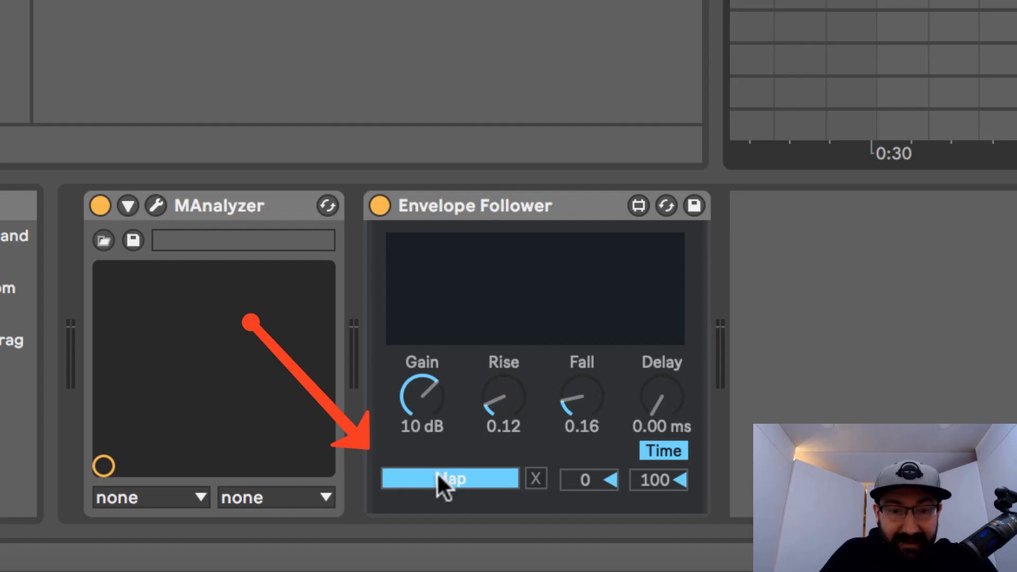
# - Map the LEAD GROUP's Envelope Follower to Macro 1 of the EQ rack on MID BASSES
pyautogui.click(438, 477)
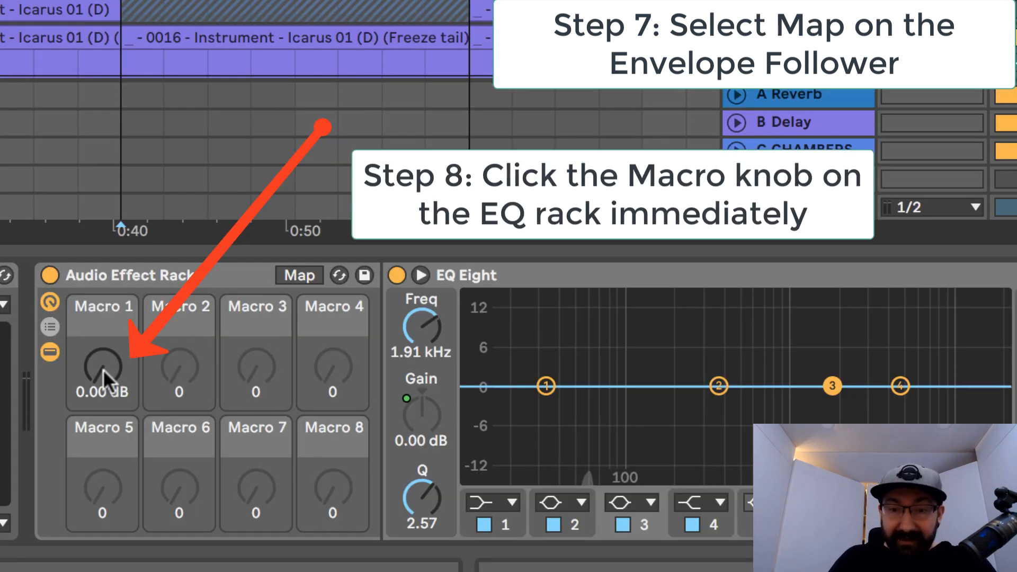
pyautogui.click(103, 369)
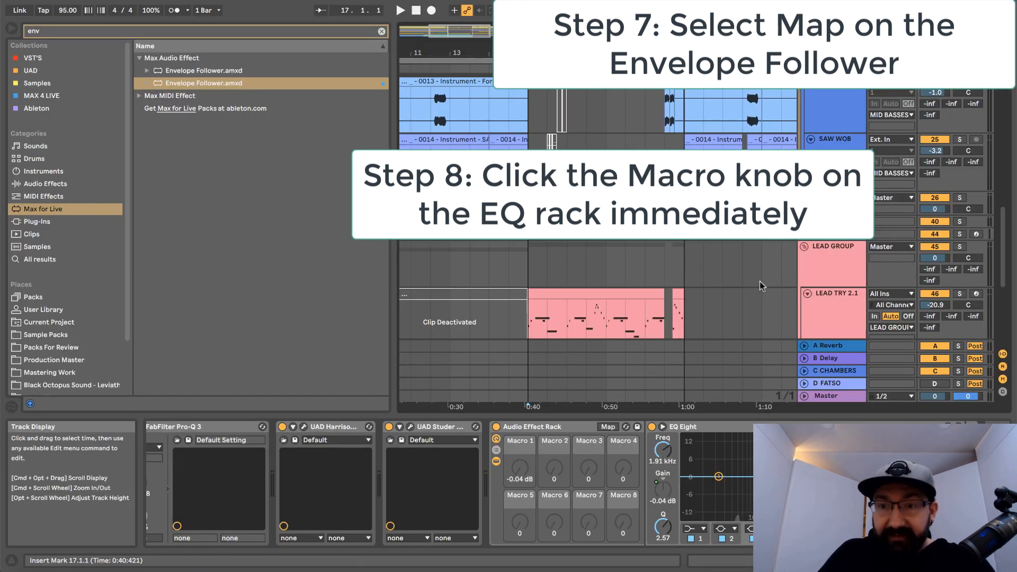
# - Inspect the Envelope Follower on LEAD GROUP and the EQ rack it controls on MID BASSES
pyautogui.click(829, 268)
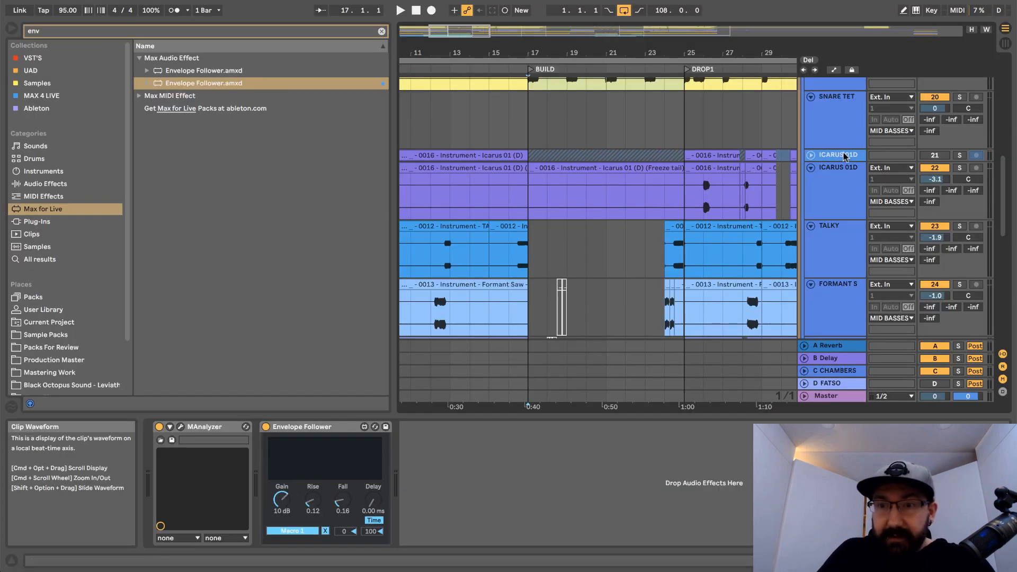
pyautogui.scroll(5, 843, 155)
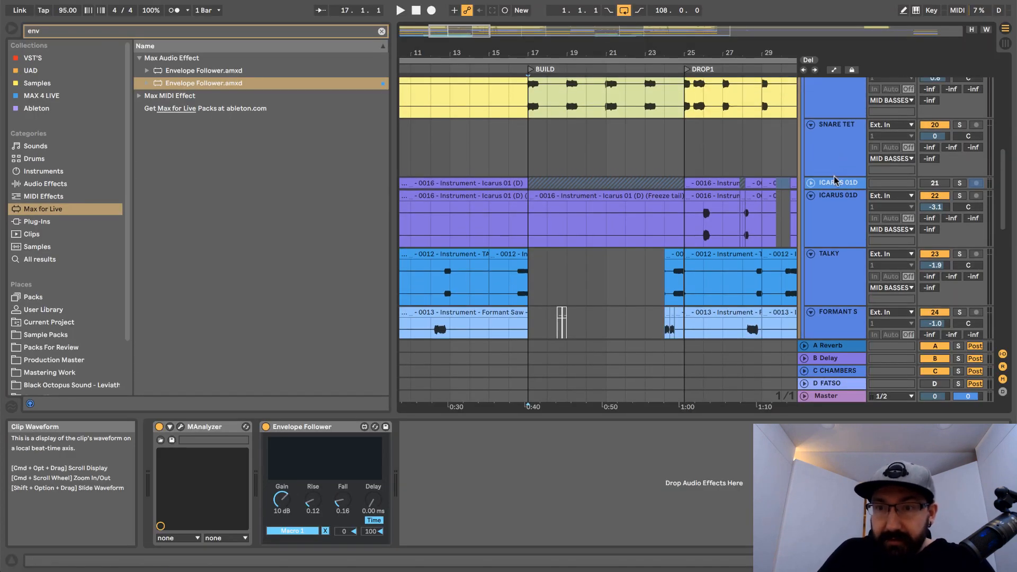
pyautogui.scroll(5, 831, 124)
pyautogui.click(831, 117)
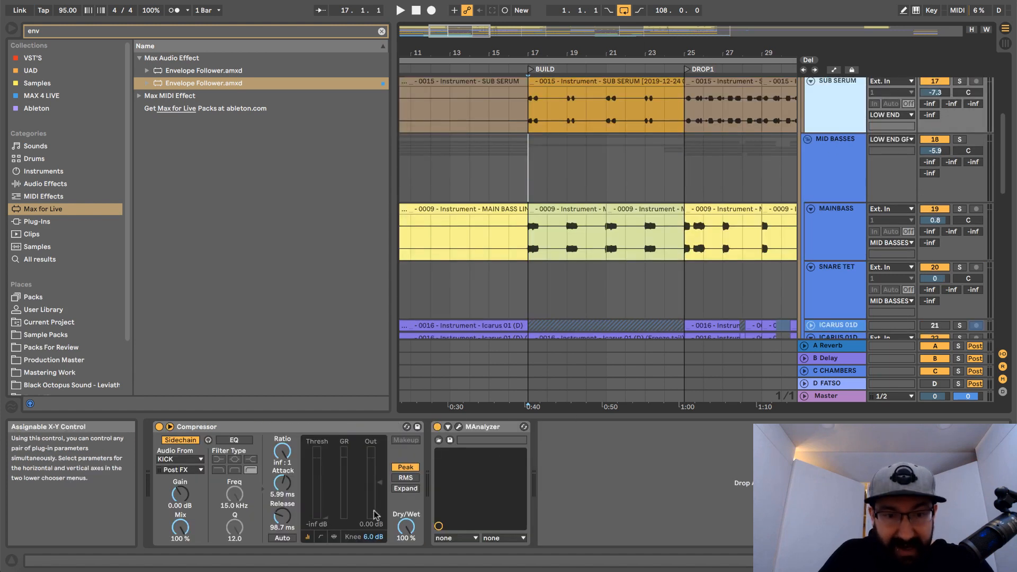
pyautogui.scroll(4, 818, 154)
pyautogui.click(837, 257)
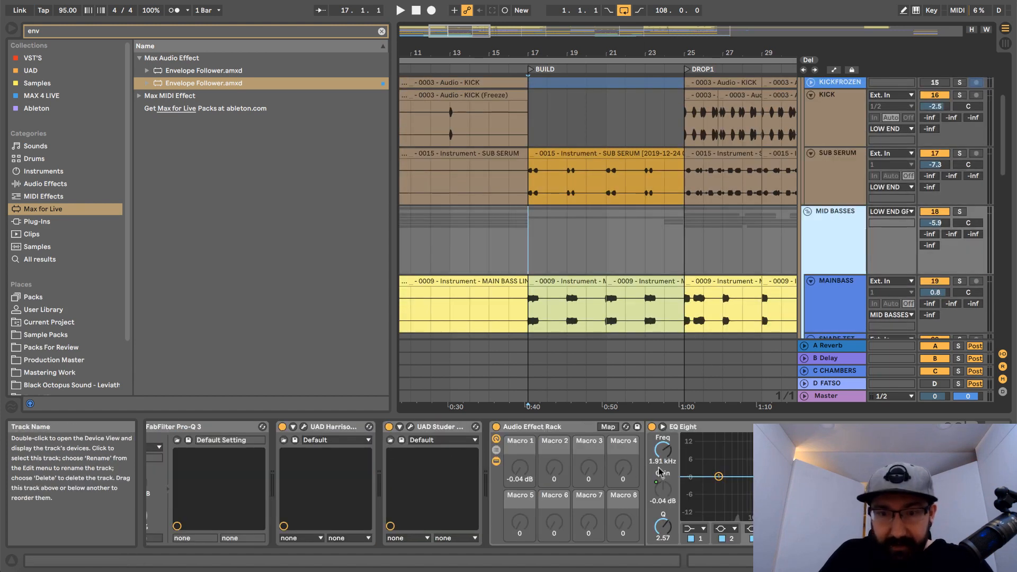
# - Try the LEAD GROUP's Envelope Follower at 24 dB gain, and return the gain to 10 dB
pyautogui.scroll(-8, 351, 27)
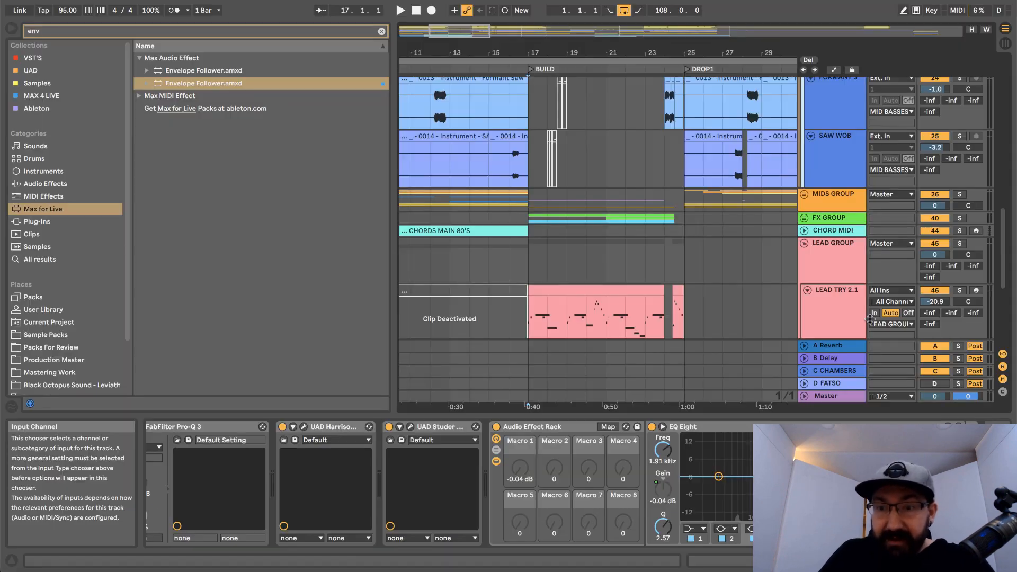
pyautogui.click(828, 267)
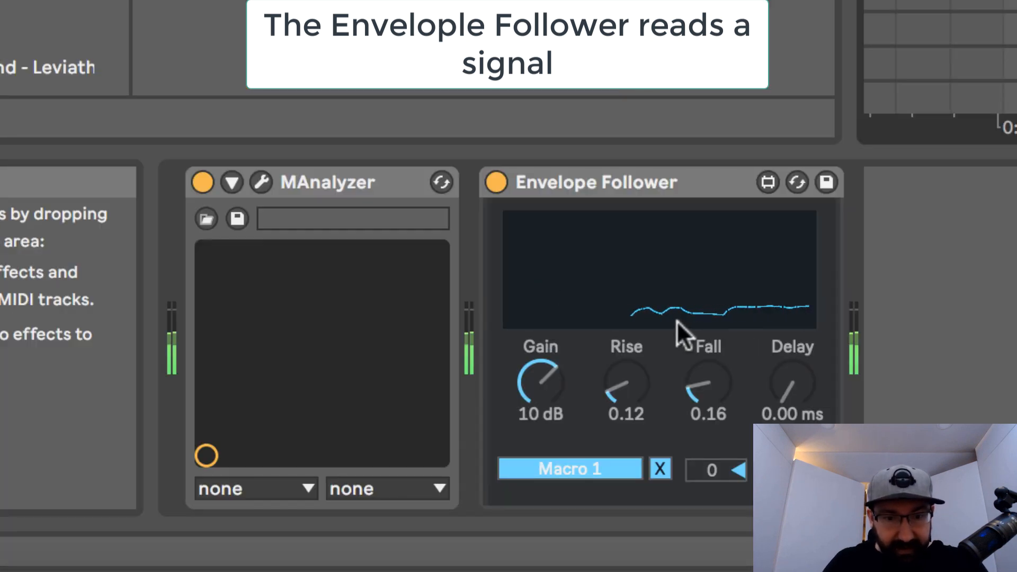
pyautogui.moveTo(525, 393); pyautogui.dragTo(526, 374)
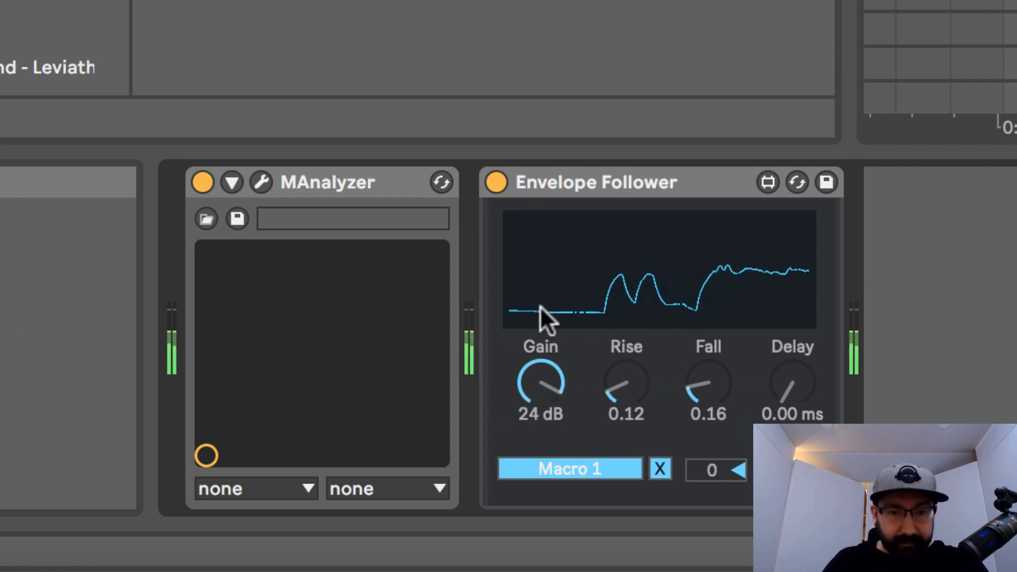
pyautogui.write('10')
pyautogui.press('Return')
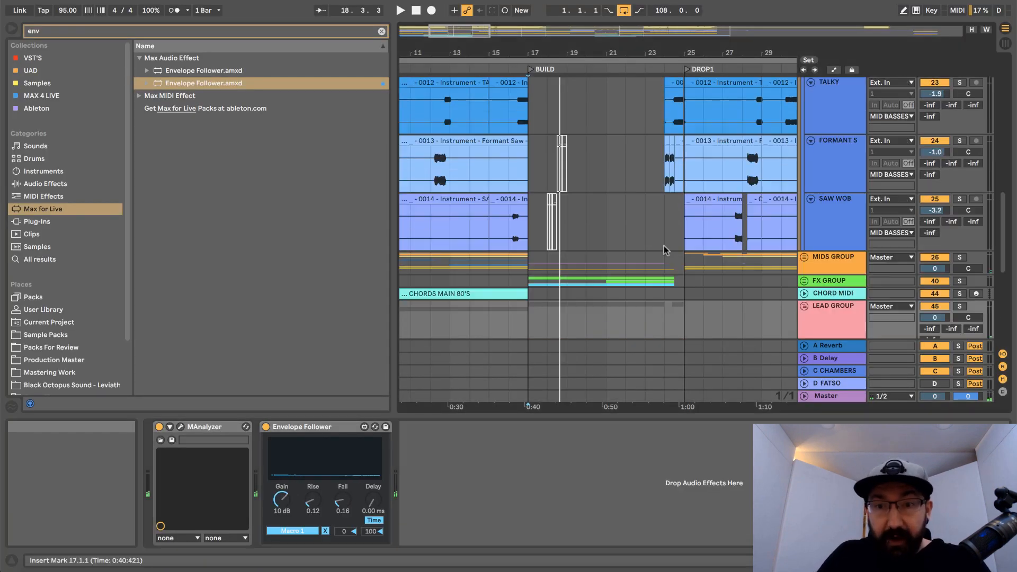
# - Show the MID BASSES device chain with the EQ rack and fit the whole song in the arrangement
pyautogui.scroll(2, 665, 233)
pyautogui.scroll(3, 667, 229)
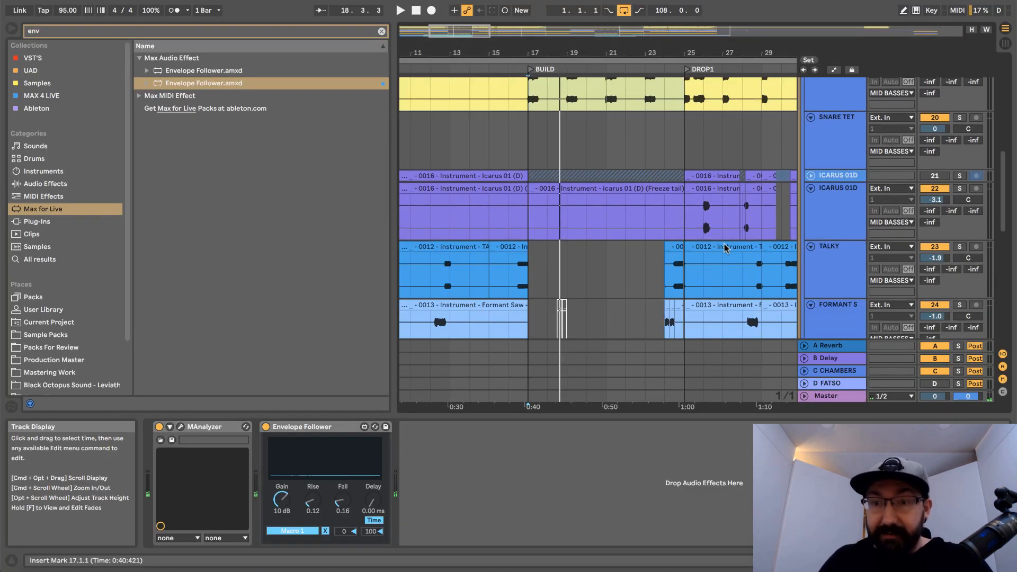
pyautogui.scroll(4, 726, 248)
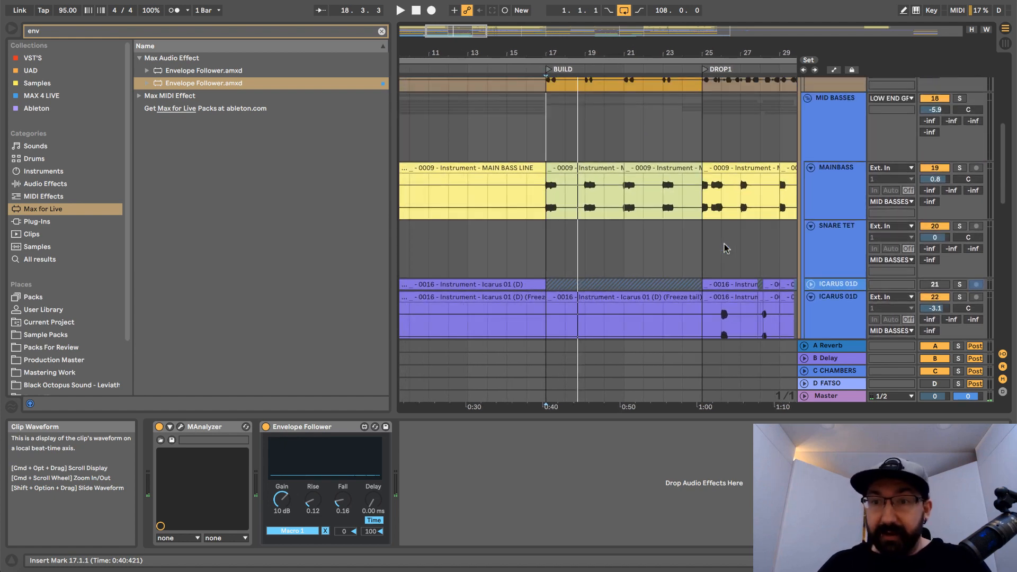
pyautogui.click(834, 150)
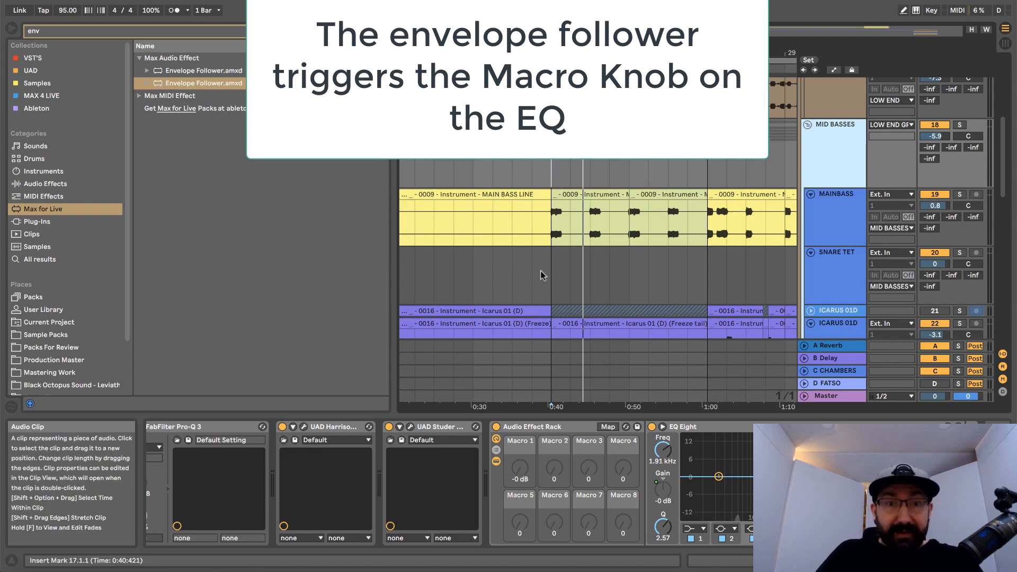
pyautogui.scroll(-5, 461, 174)
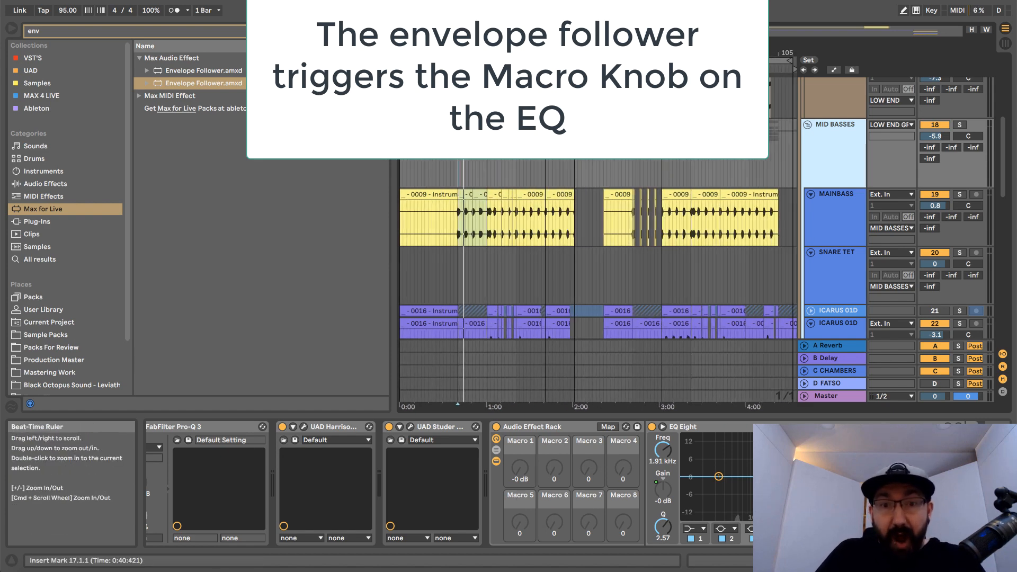
# - Play the song from the BUILD marker at bar 17 and watch Macro 1 and the EQ Eight curve on MID BASSES
pyautogui.click(429, 174)
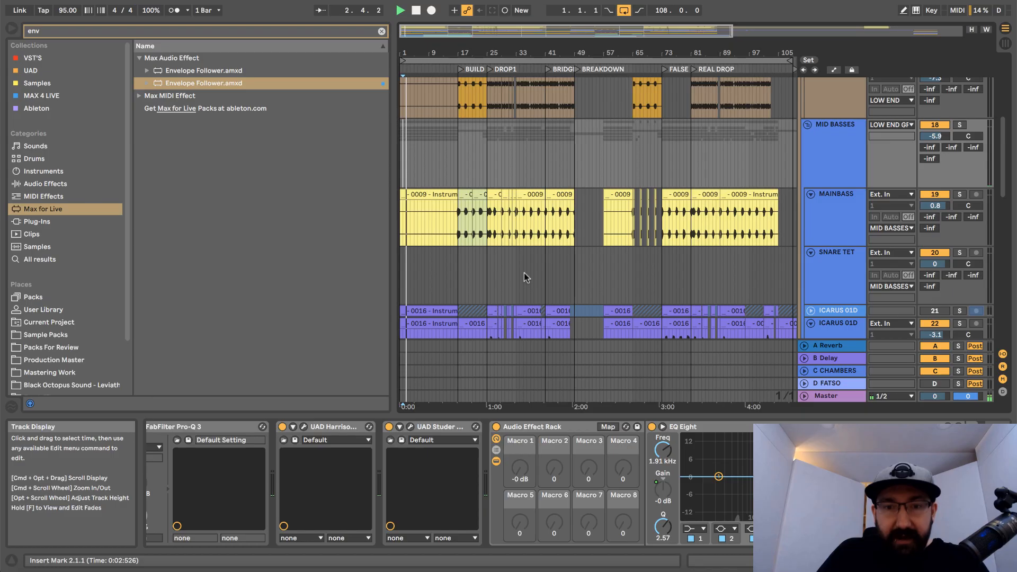
pyautogui.rightClick(524, 273)
pyautogui.click(569, 394)
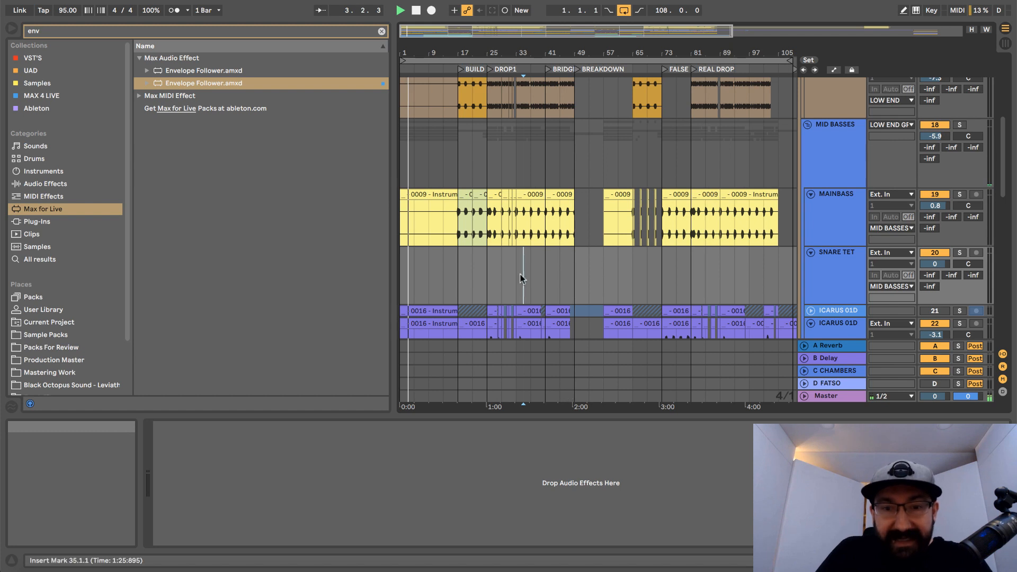
pyautogui.click(463, 282)
pyautogui.click(810, 170)
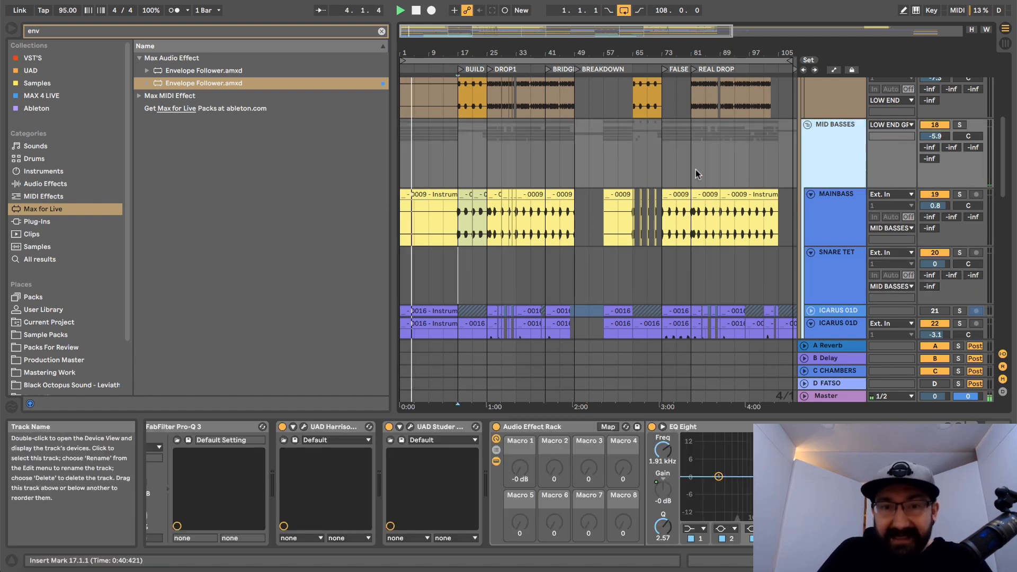
pyautogui.click(459, 171)
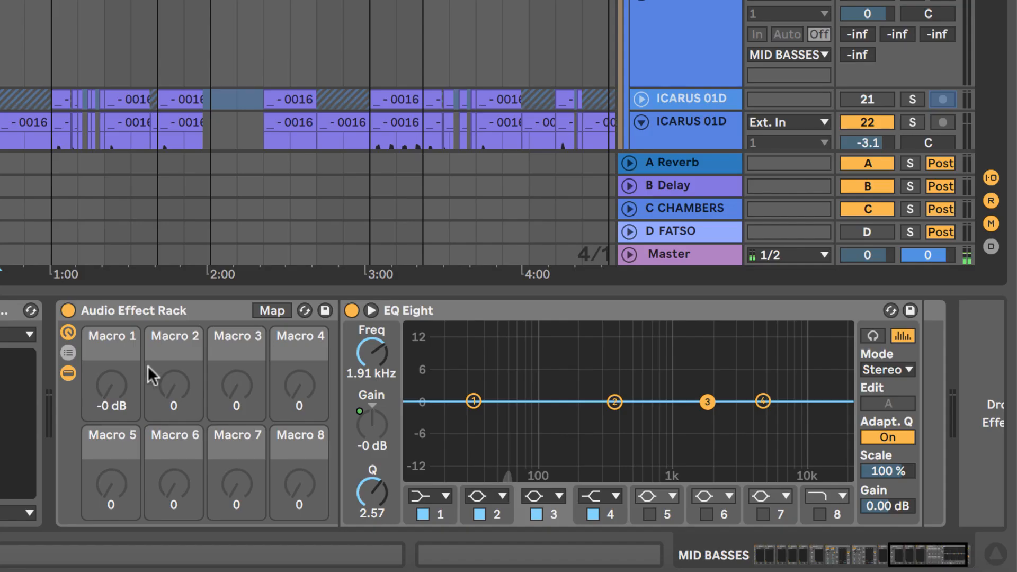
pyautogui.press('space')
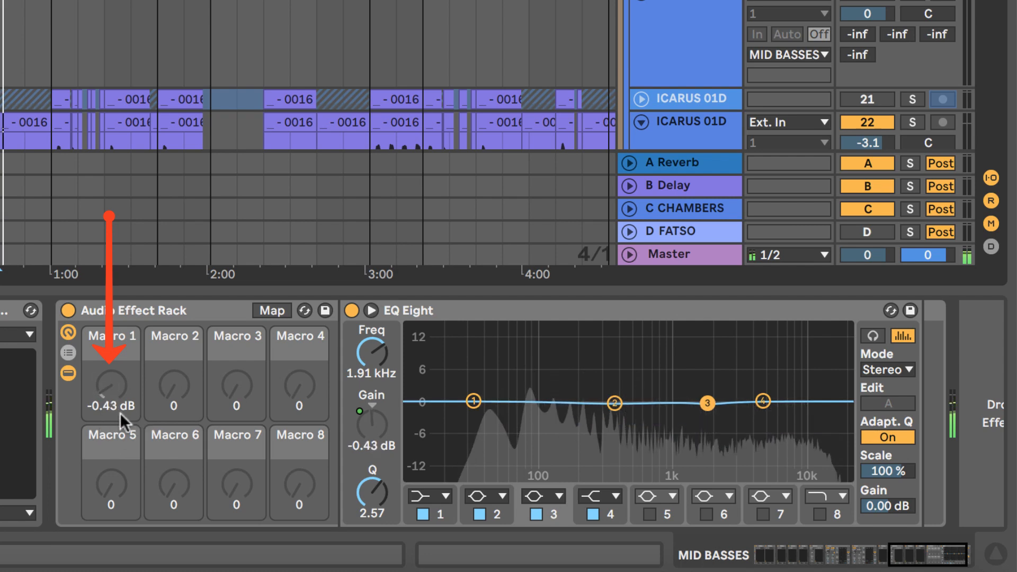
pyautogui.doubleClick(568, 367)
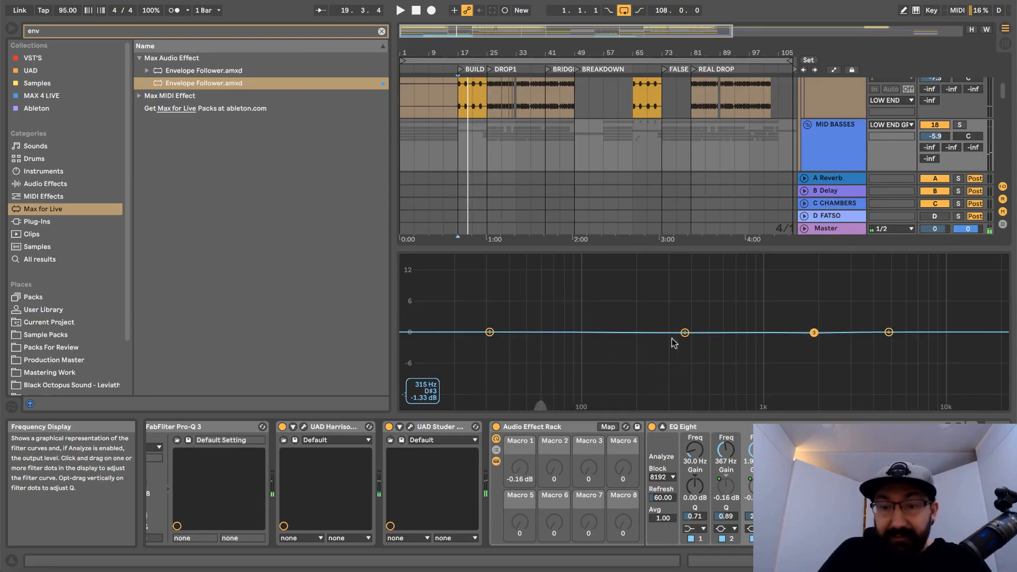
pyautogui.doubleClick(725, 354)
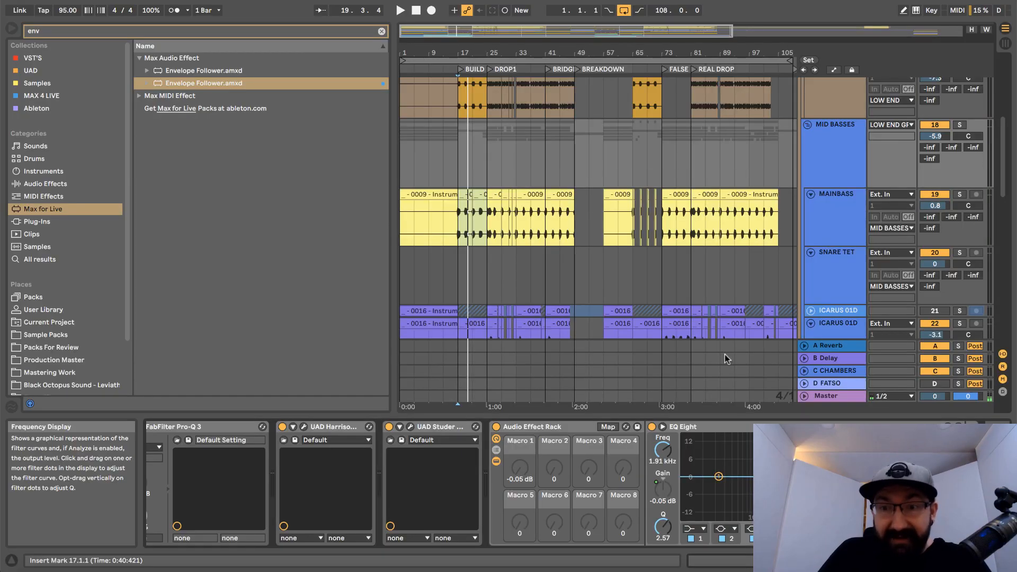
# - Set the gain of the Envelope Follower on LEAD GROUP to 30 dB
pyautogui.scroll(-10, 718, 241)
pyautogui.scroll(-3, 843, 296)
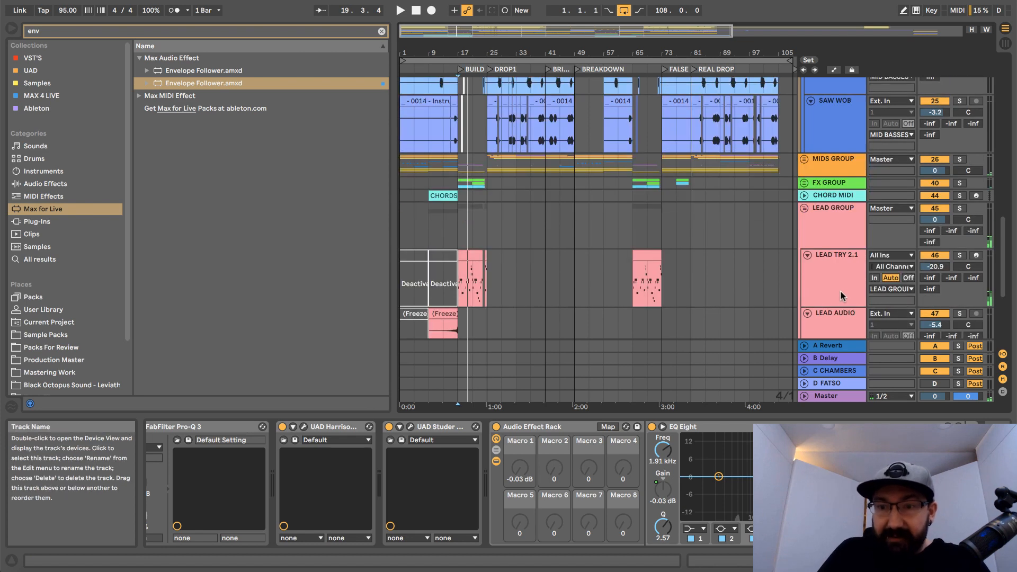
pyautogui.click(835, 237)
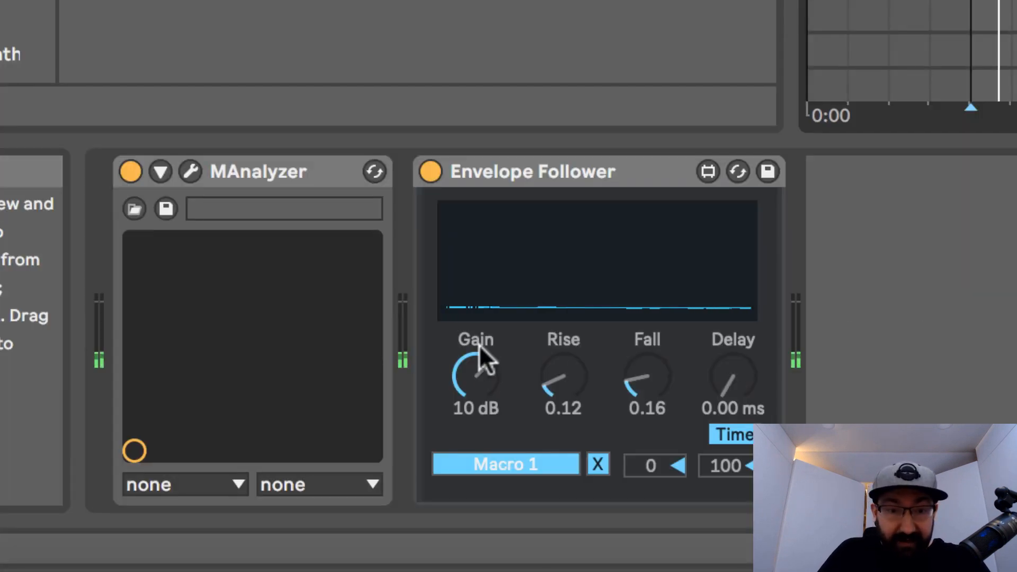
pyautogui.moveTo(479, 345); pyautogui.dragTo(480, 331)
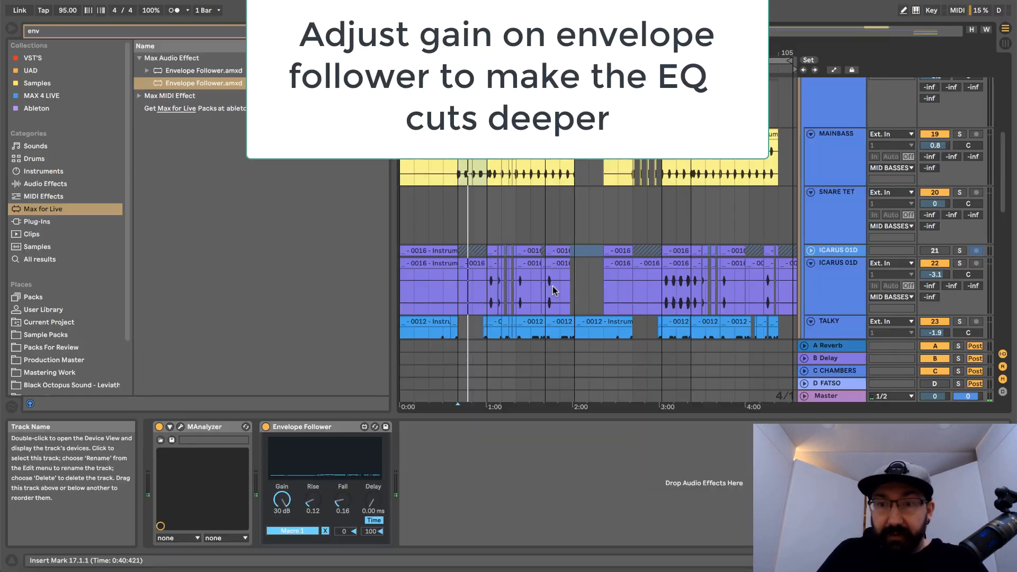
# - Check how deeply Macro 1 and the EQ Eight notches on MID BASSES move during playback
pyautogui.scroll(4, 688, 269)
pyautogui.click(824, 204)
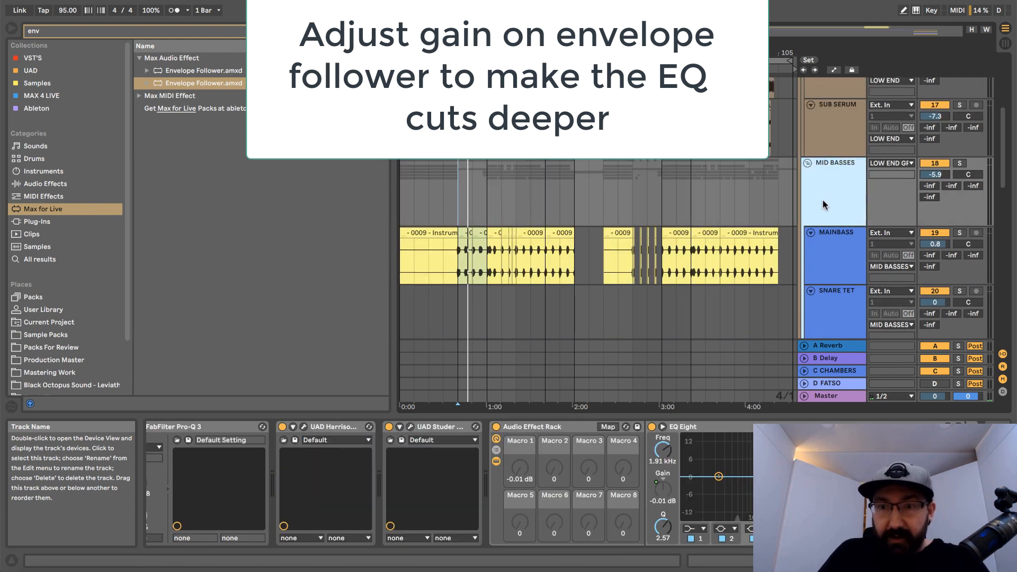
pyautogui.moveTo(519, 466); pyautogui.dragTo(520, 474)
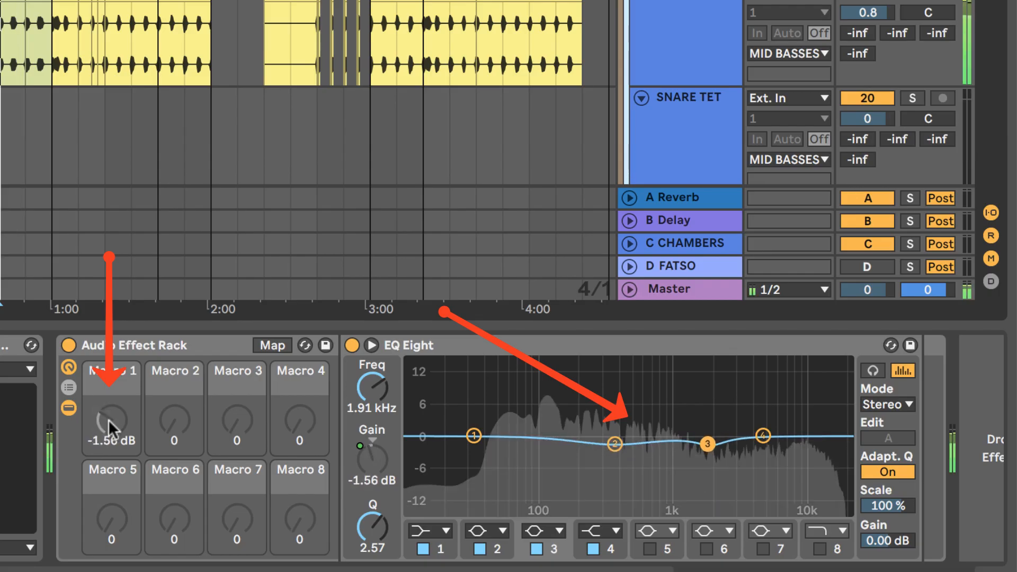
pyautogui.moveTo(108, 420); pyautogui.dragTo(109, 418)
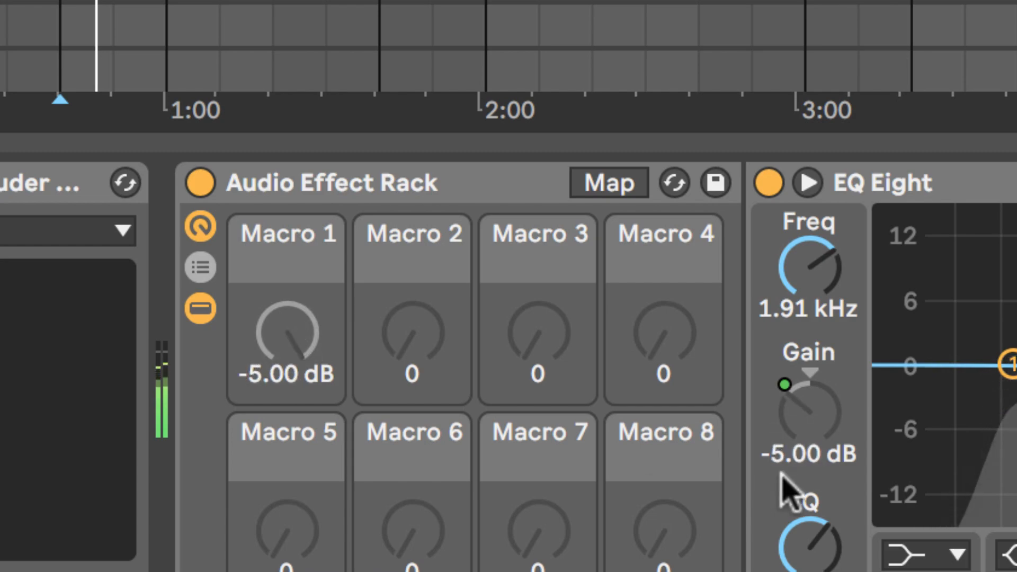
# - Widen the two EQ Eight notches by setting Q to 0.76 on band 2 and 1.71 on band 3
pyautogui.click(808, 183)
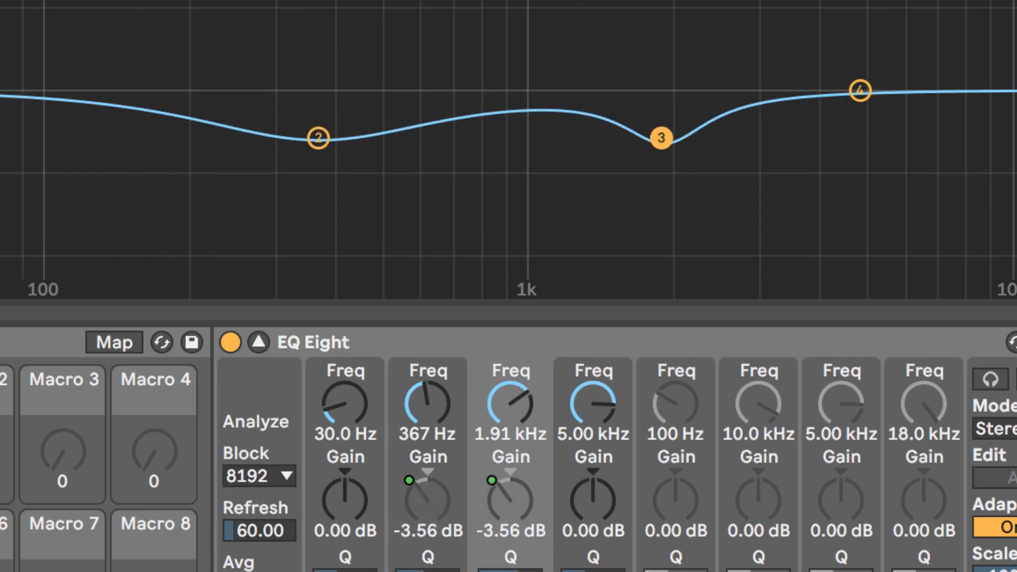
pyautogui.moveTo(428, 571); pyautogui.dragTo(428, 571)
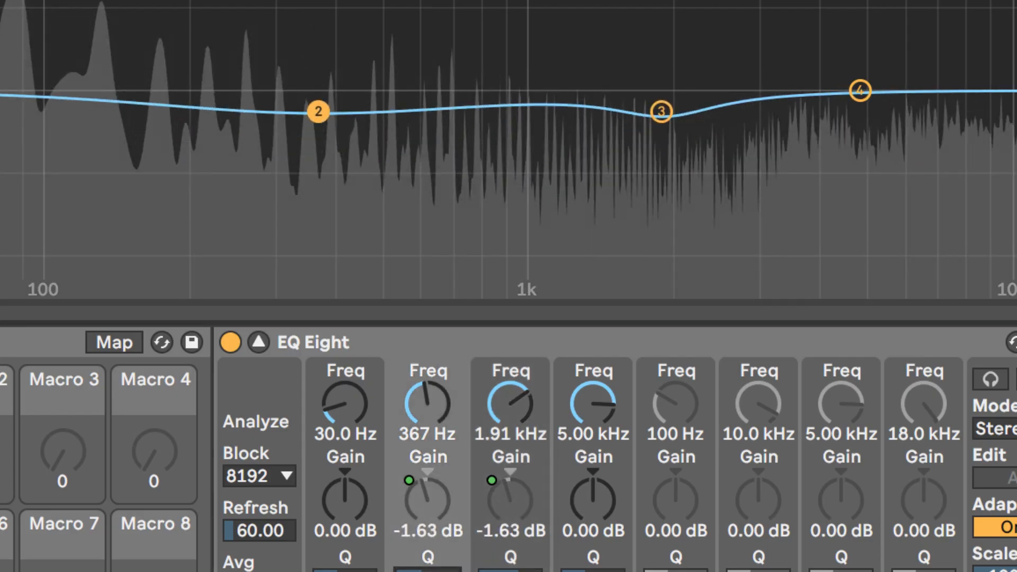
pyautogui.moveTo(511, 570); pyautogui.dragTo(510, 571)
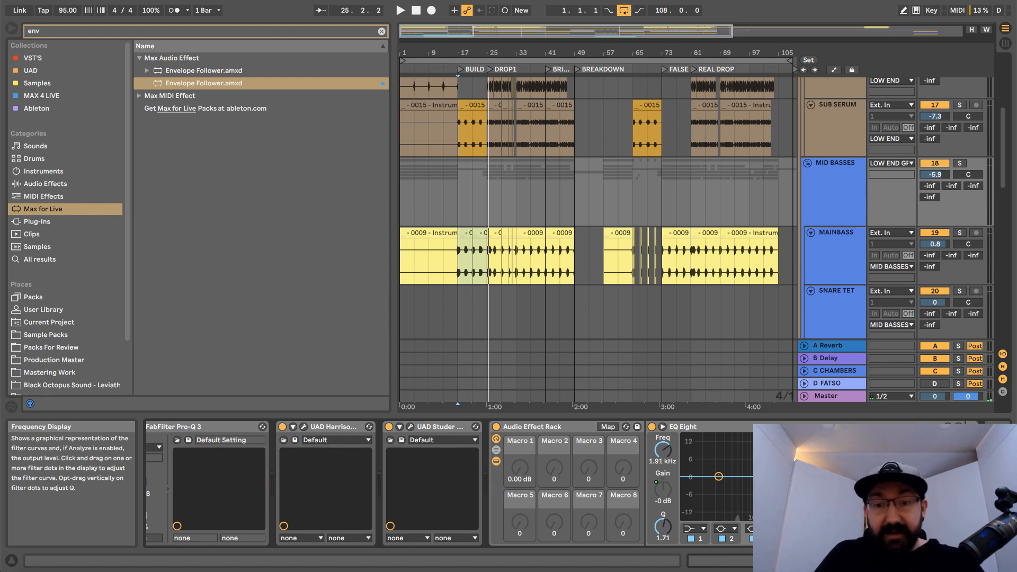
# - Set the maximum of both Macro 1 gain mappings, 2 Gain A and 3 Gain A, to -7 dB and leave macro map mode
pyautogui.click(662, 427)
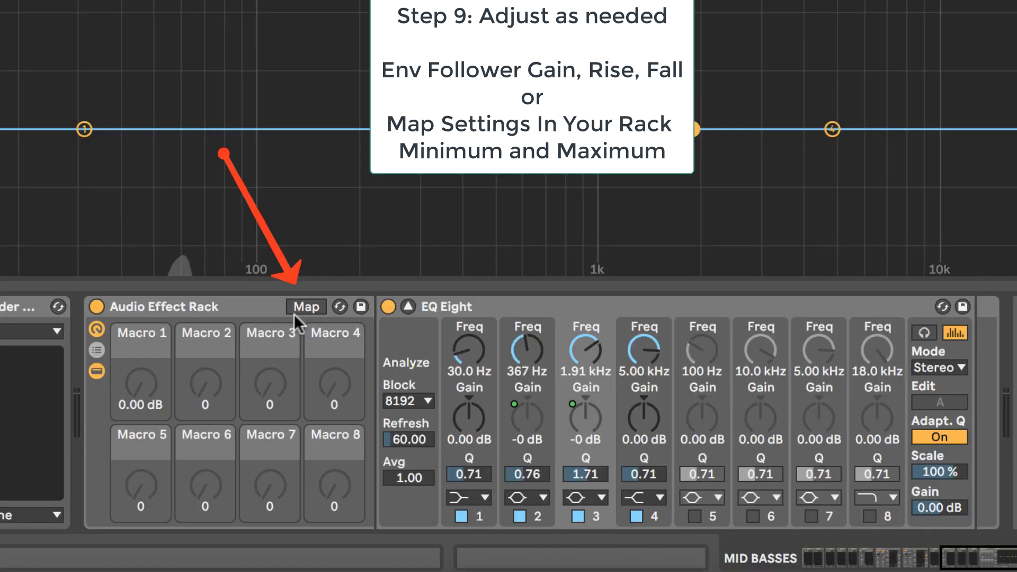
pyautogui.click(306, 306)
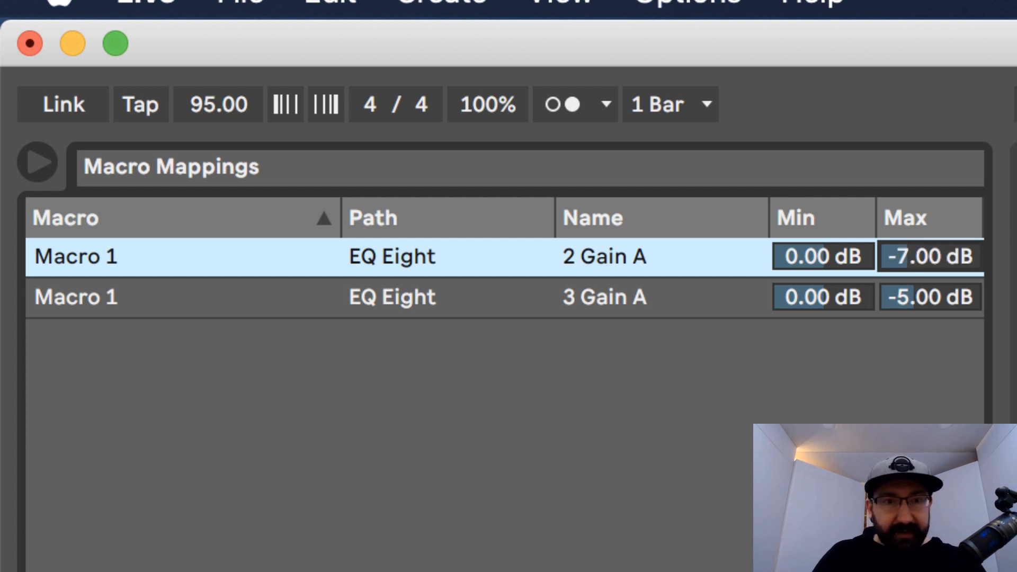
pyautogui.click(935, 285)
pyautogui.write('-7')
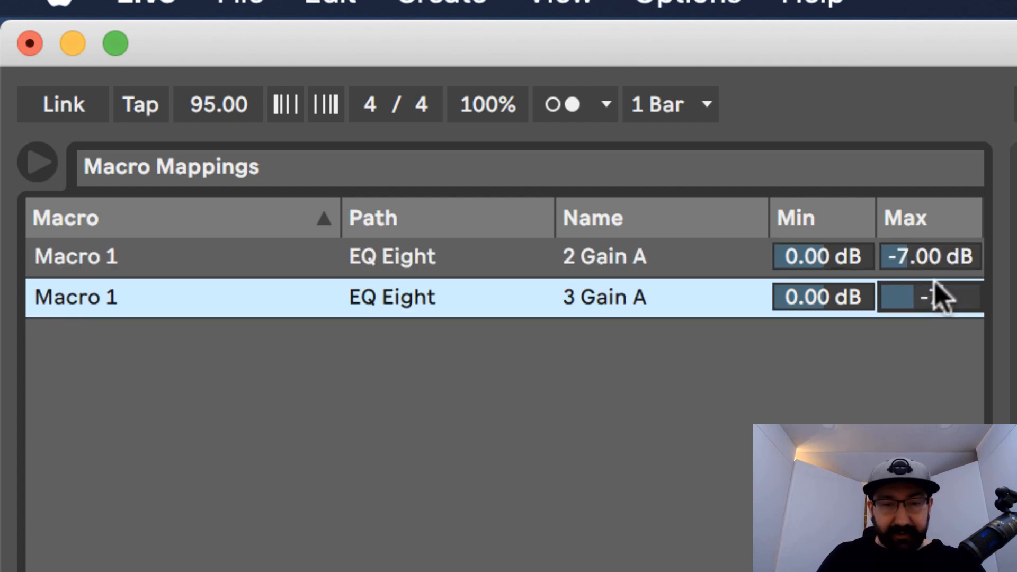
pyautogui.press('Return')
pyautogui.click(1006, 567)
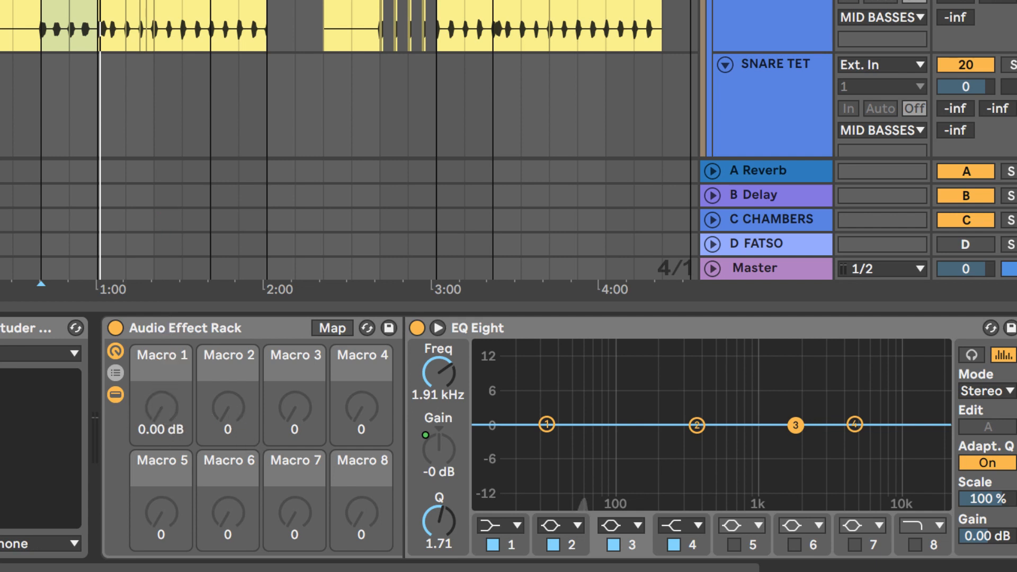
pyautogui.moveTo(231, 412); pyautogui.dragTo(231, 512)
pyautogui.moveTo(231, 412); pyautogui.dragTo(232, 315)
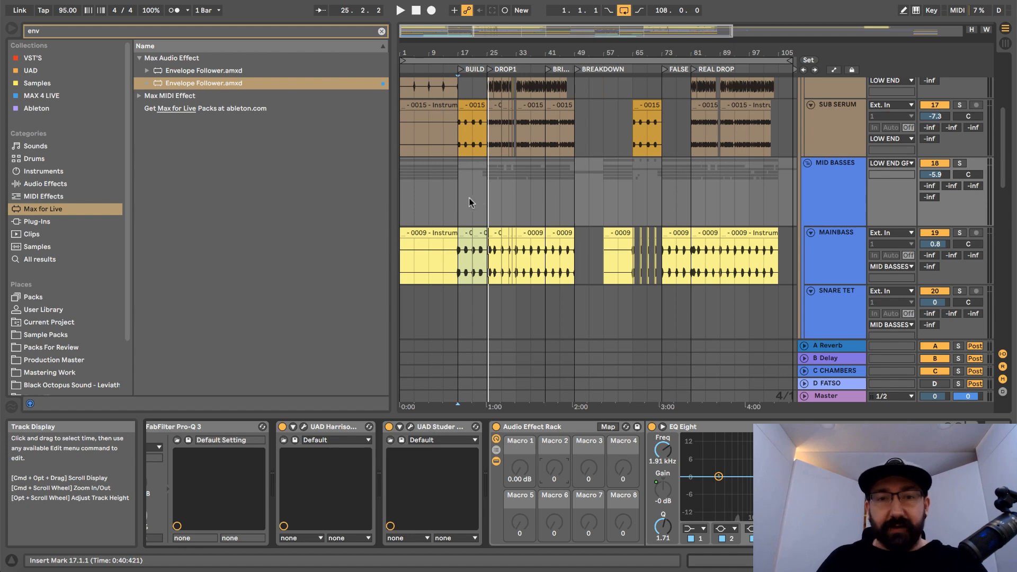
# - Place the playback start at bar 17, the beginning of BUILD, on the MID BASSES track
pyautogui.moveTo(460, 54); pyautogui.dragTo(460, 79)
pyautogui.click(437, 205)
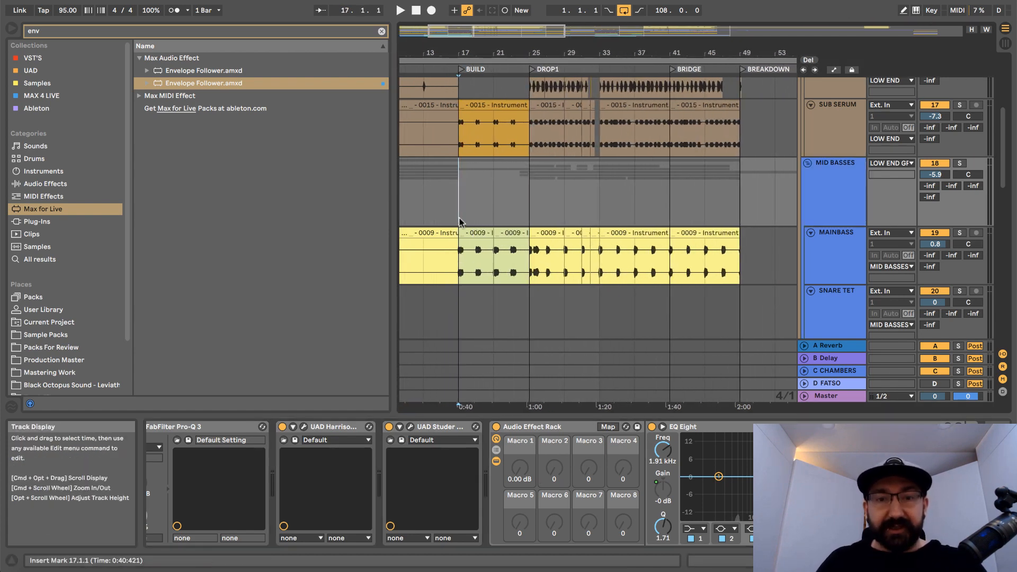
pyautogui.click(468, 201)
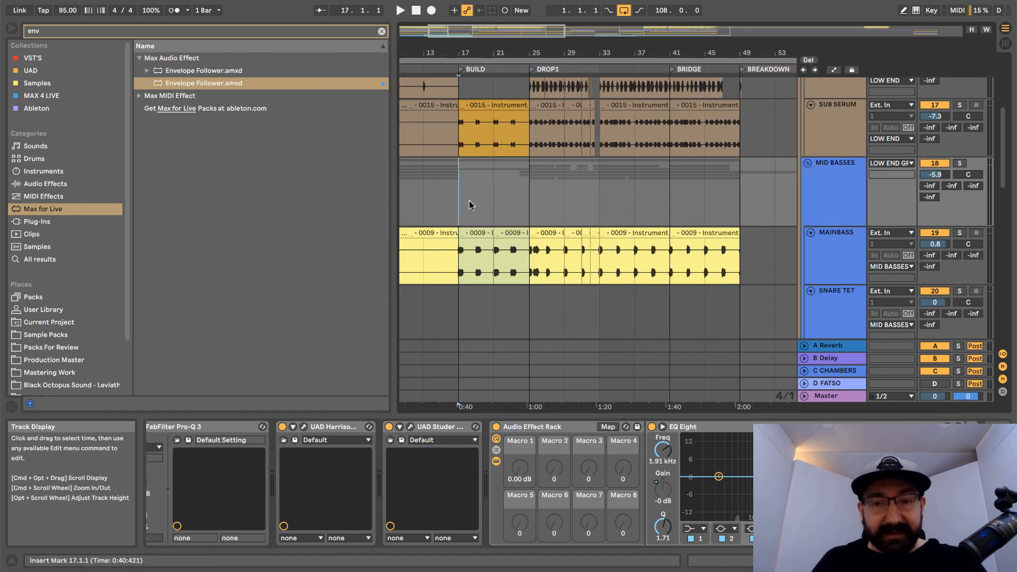
# - Set the arrangement's fixed grid to 2 Bars and play the build towards DROP1 to watch the MID BASSES EQ cuts
pyautogui.rightClick(442, 193)
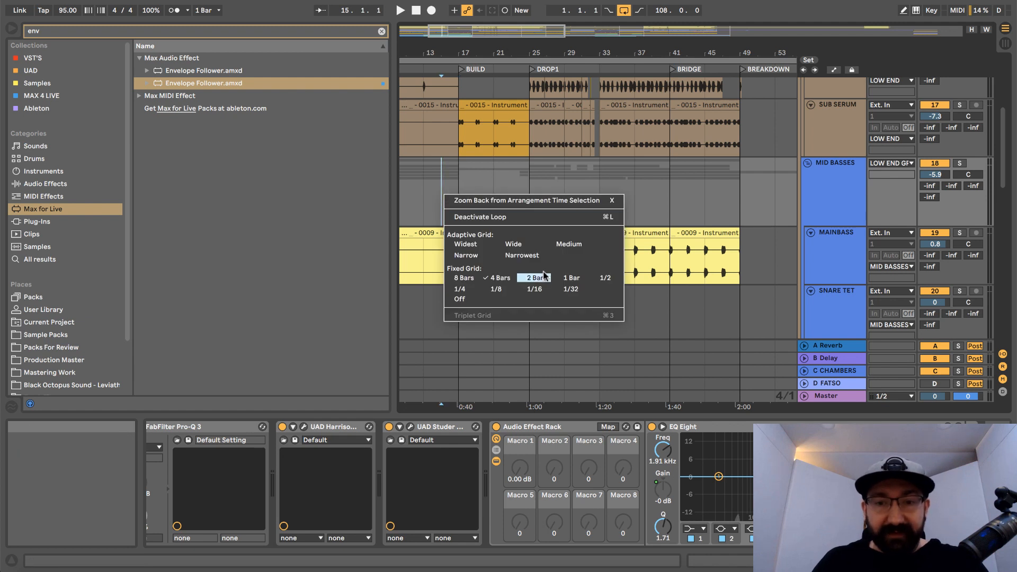
pyautogui.click(533, 277)
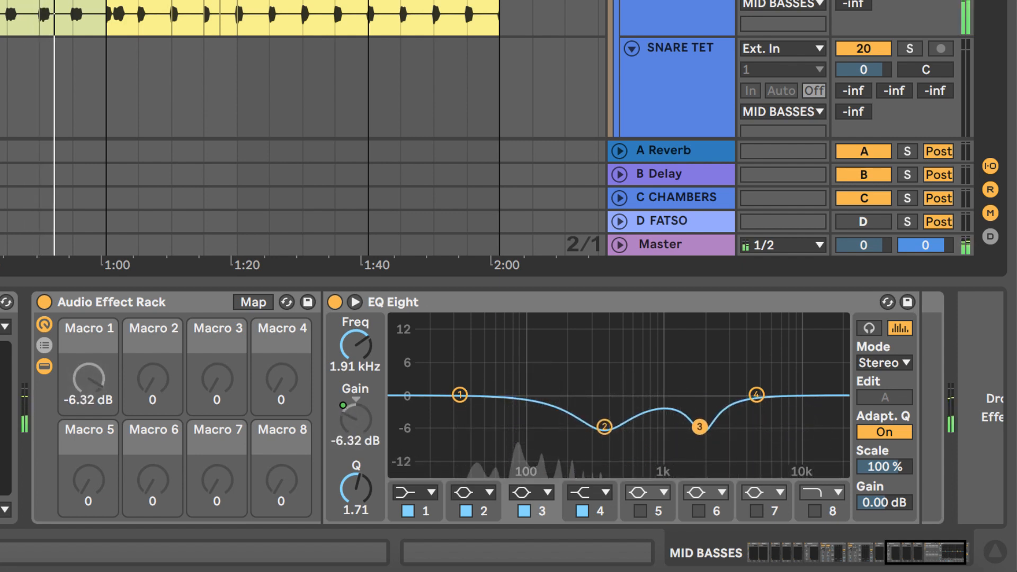
pyautogui.scroll(-1, 303, 128)
pyautogui.moveTo(107, 80); pyautogui.dragTo(74, 80)
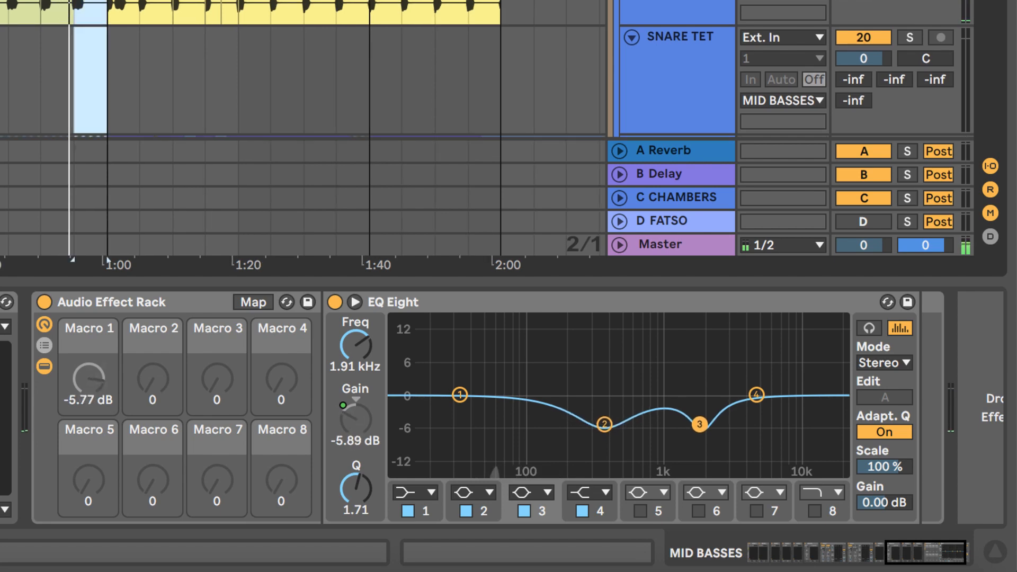
pyautogui.scroll(5, 74, 79)
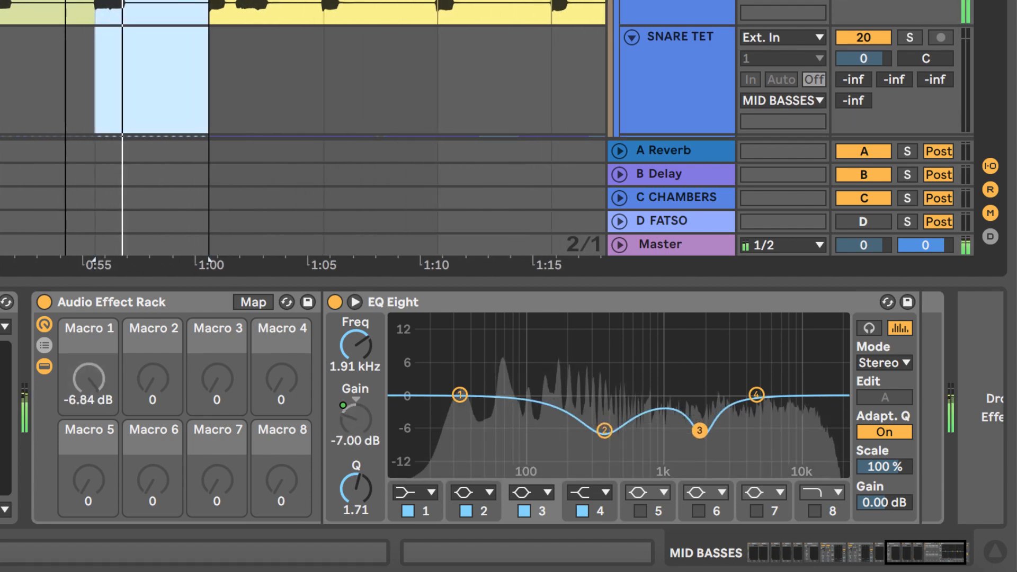
pyautogui.scroll(-10, 74, 79)
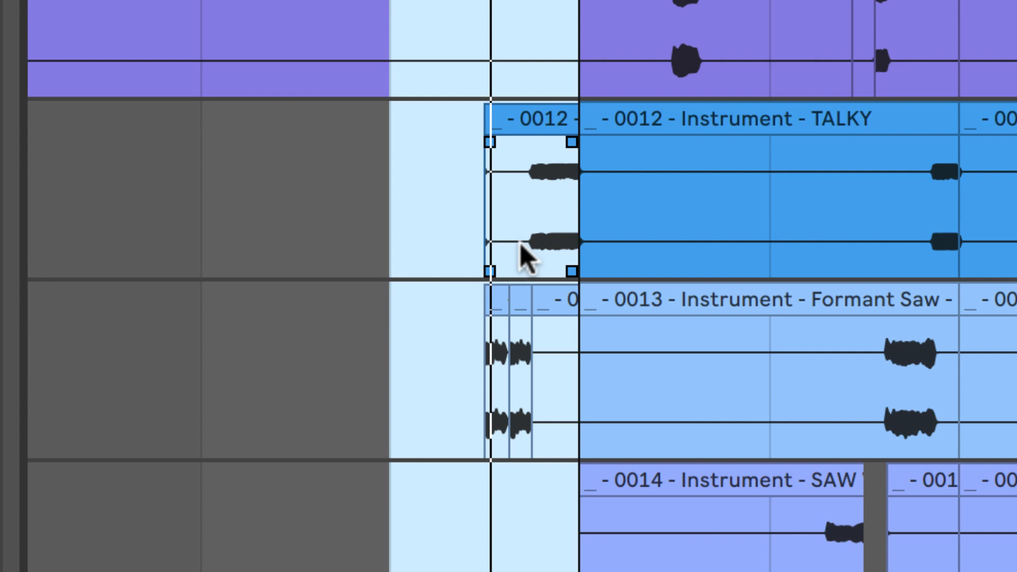
# - Select bars 23 to 25 across the TALKY and FORMANT S tracks and loop that range
pyautogui.click(402, 235)
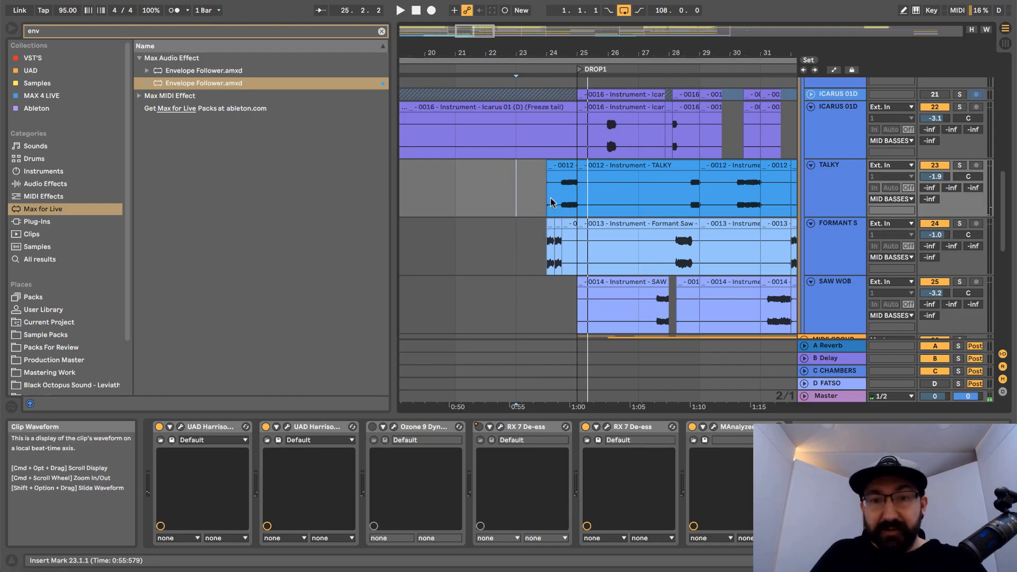
pyautogui.moveTo(551, 200); pyautogui.dragTo(578, 231)
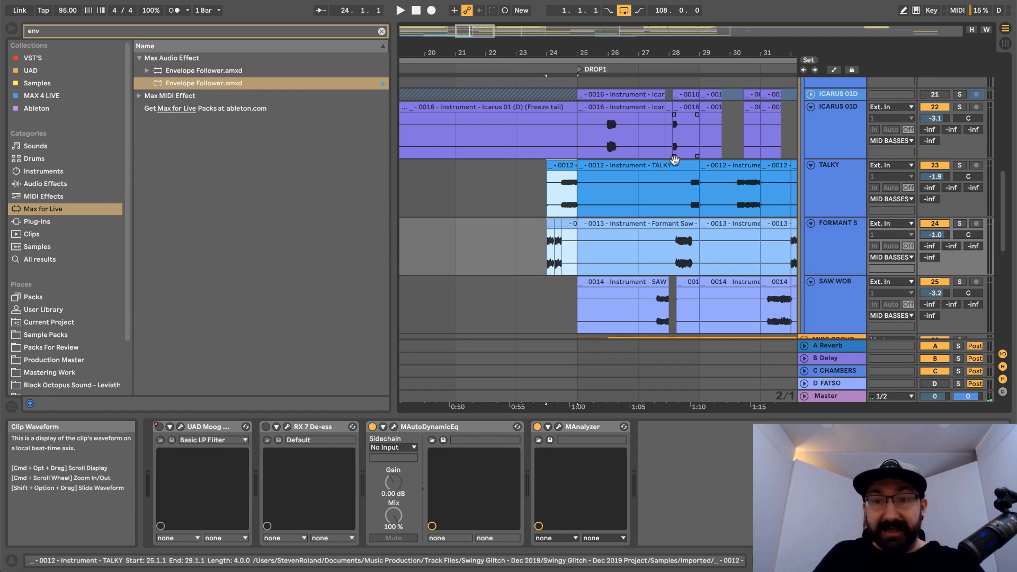
pyautogui.moveTo(520, 197); pyautogui.dragTo(582, 248)
pyautogui.press('super+l')
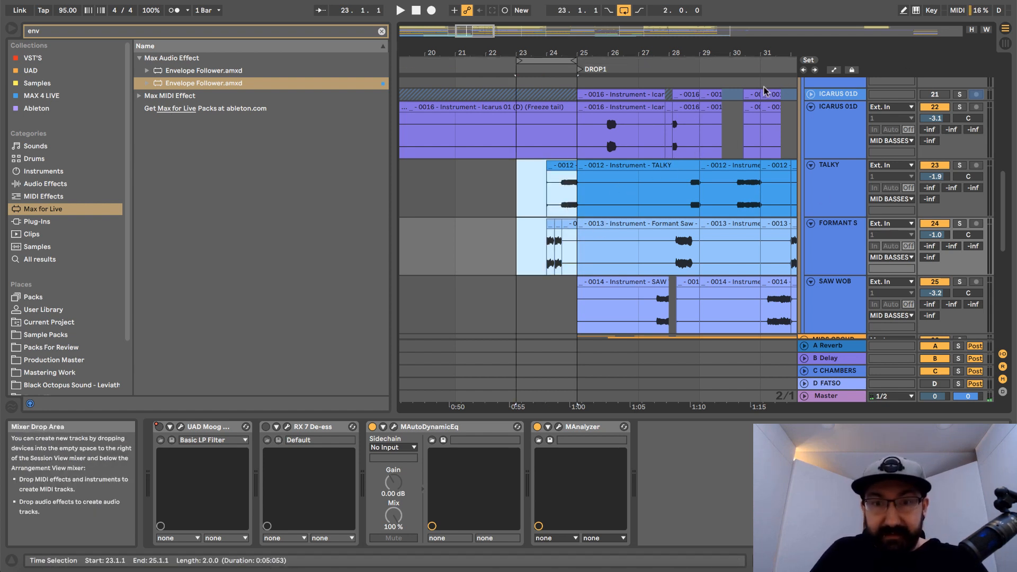
# - Bypass the Audio Effect Rack on the MID BASSES track
pyautogui.scroll(10, 772, 146)
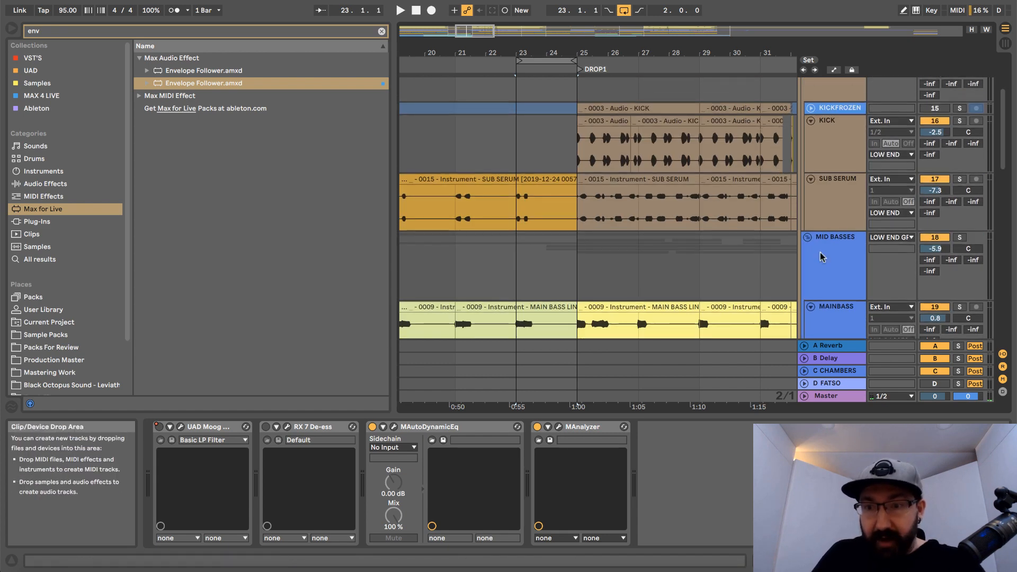
pyautogui.scroll(-2, 795, 241)
pyautogui.click(865, 231)
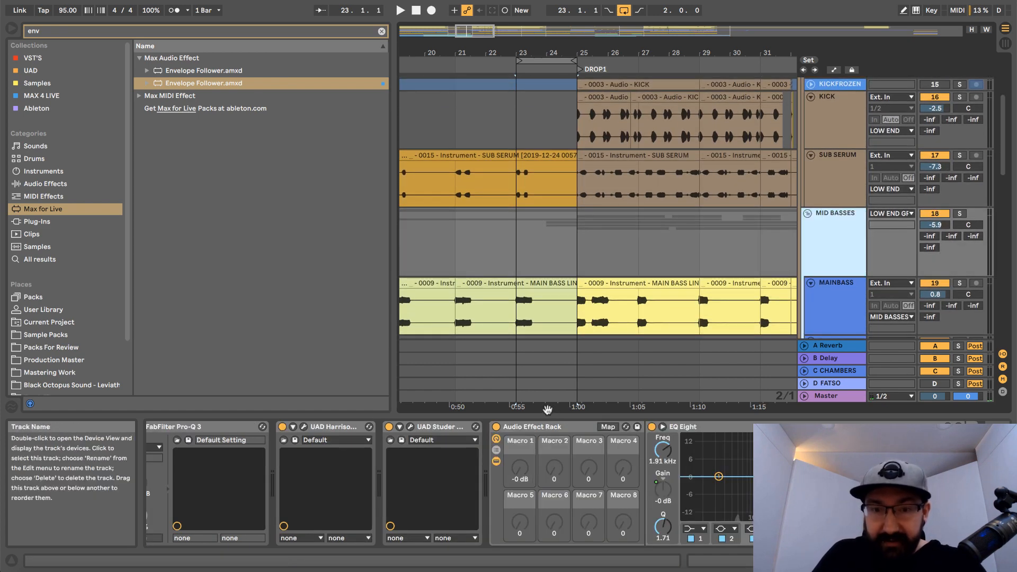
pyautogui.click(496, 428)
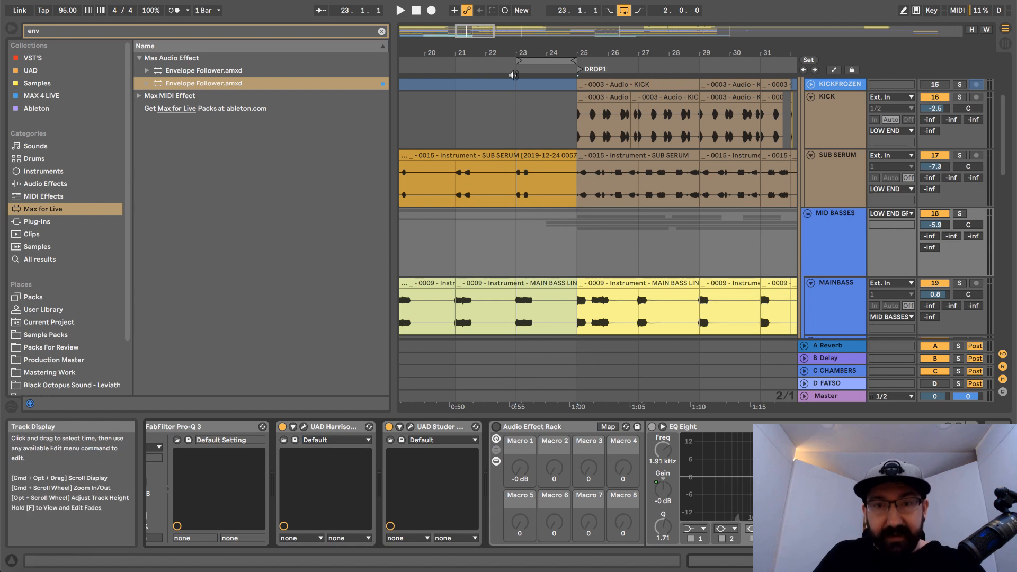
# - Turn off the arrangement loop and play from bar 21 into DROP1 with the MID BASSES rack bypassed
pyautogui.moveTo(521, 53); pyautogui.dragTo(525, 46)
pyautogui.click(464, 255)
pyautogui.press('space')
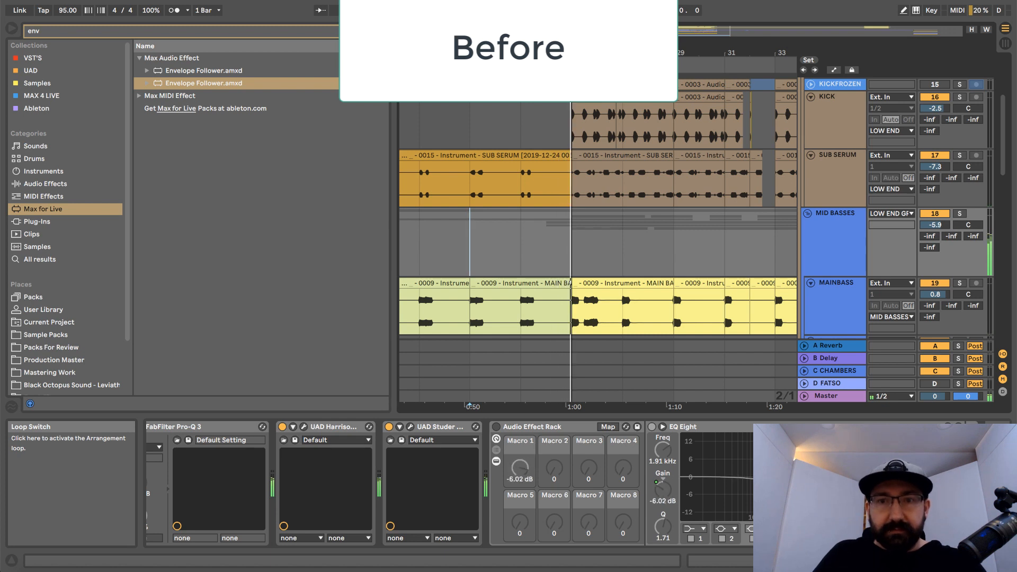
pyautogui.press('space')
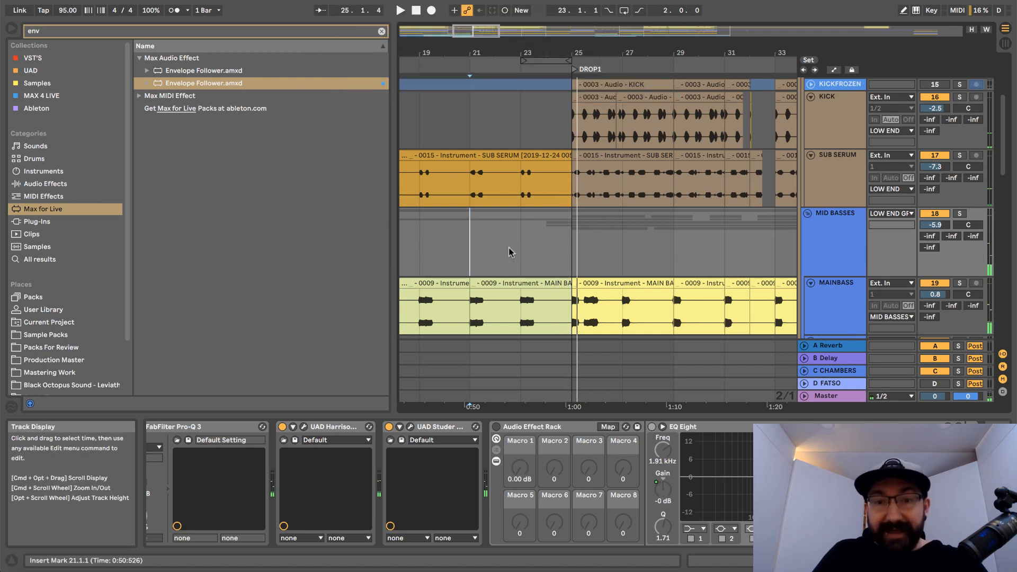
# - Set the grid to 1/8 and play the transition into DROP1 from 22.4.1 with the rack still bypassed
pyautogui.rightClick(509, 252)
pyautogui.click(559, 345)
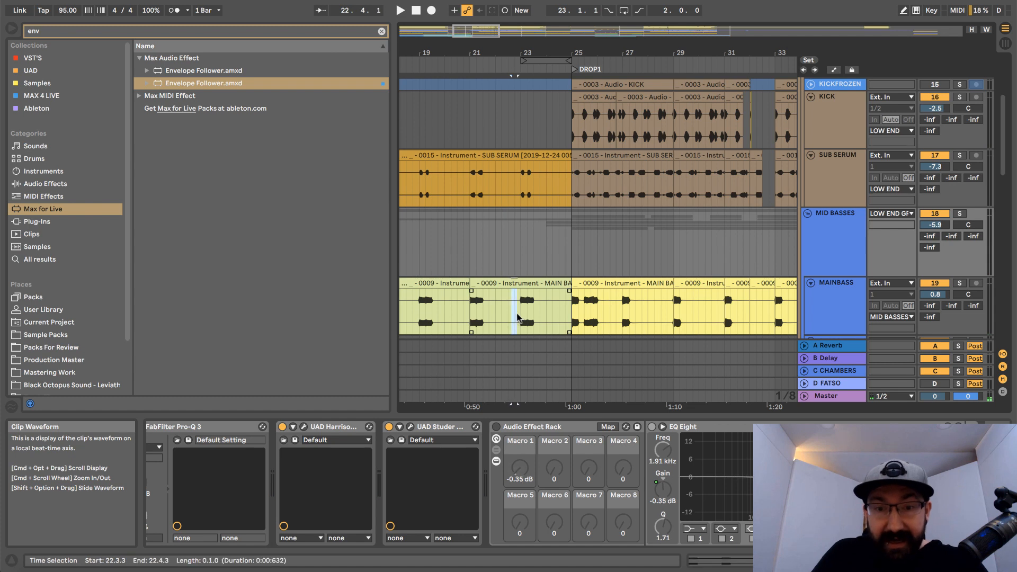
pyautogui.click(519, 228)
pyautogui.press('space')
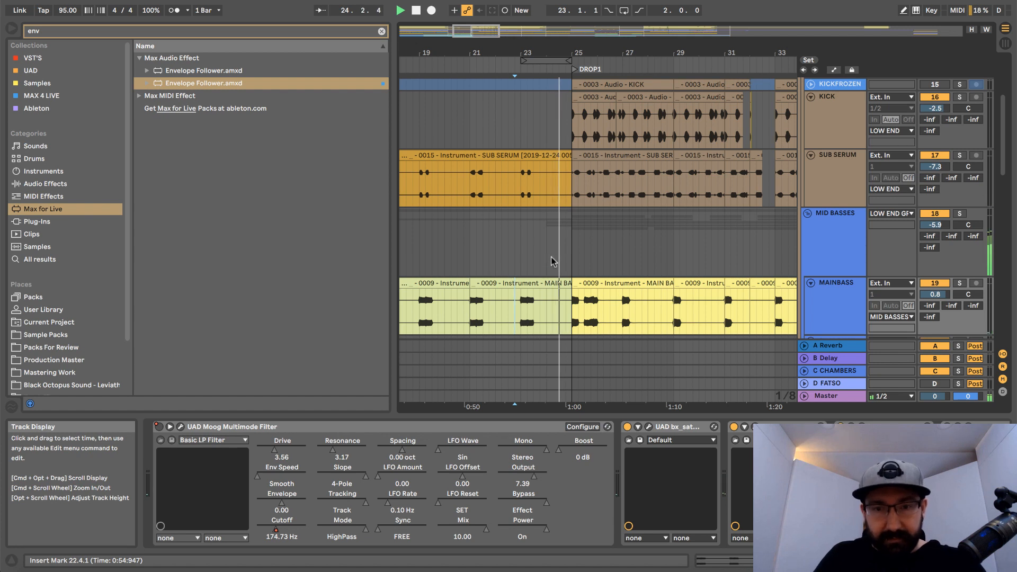
pyautogui.moveTo(558, 255); pyautogui.dragTo(569, 256)
pyautogui.press('space')
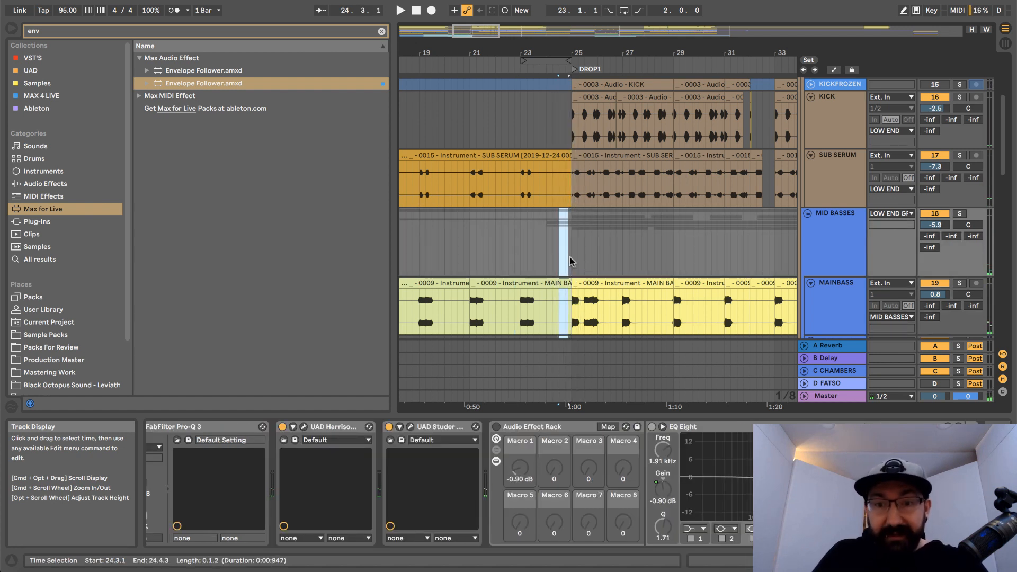
# - Reactivate the Audio Effect Rack on MID BASSES and play the transition into DROP1 from 22.4.1 for comparison
pyautogui.scroll(-5, 570, 260)
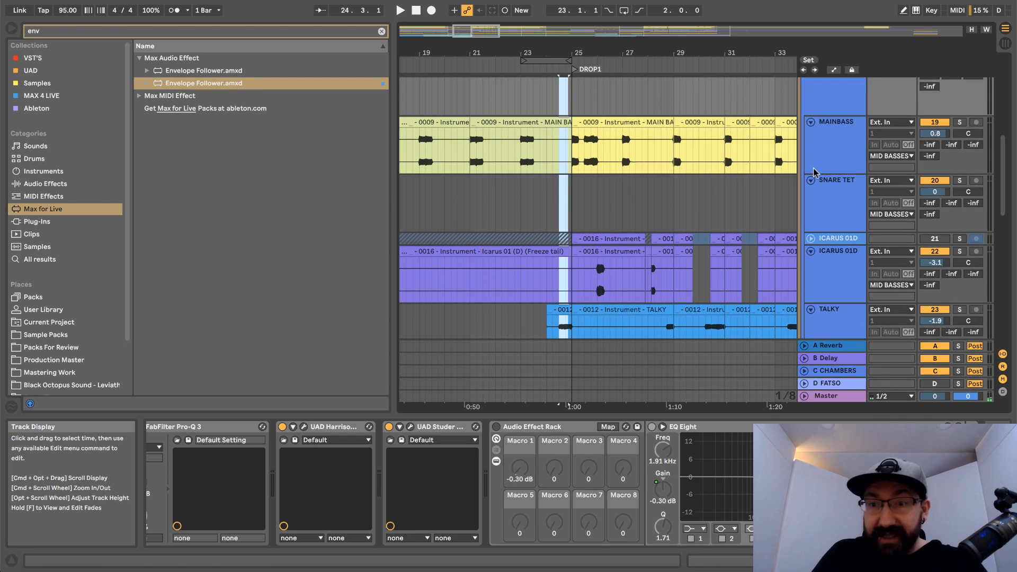
pyautogui.click(847, 105)
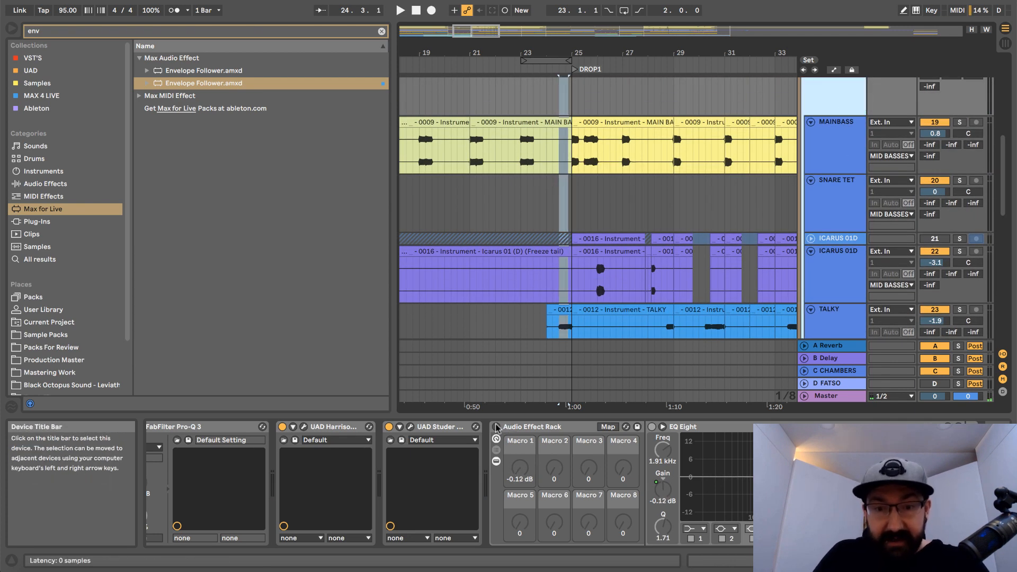
pyautogui.click(511, 208)
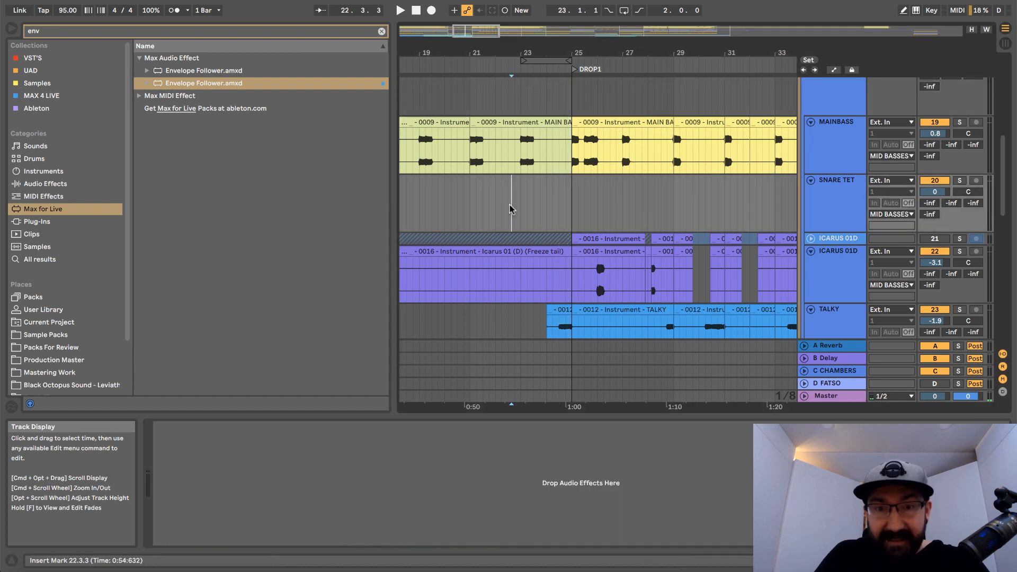
pyautogui.click(517, 152)
pyautogui.moveTo(513, 148); pyautogui.dragTo(534, 153)
pyautogui.click(515, 154)
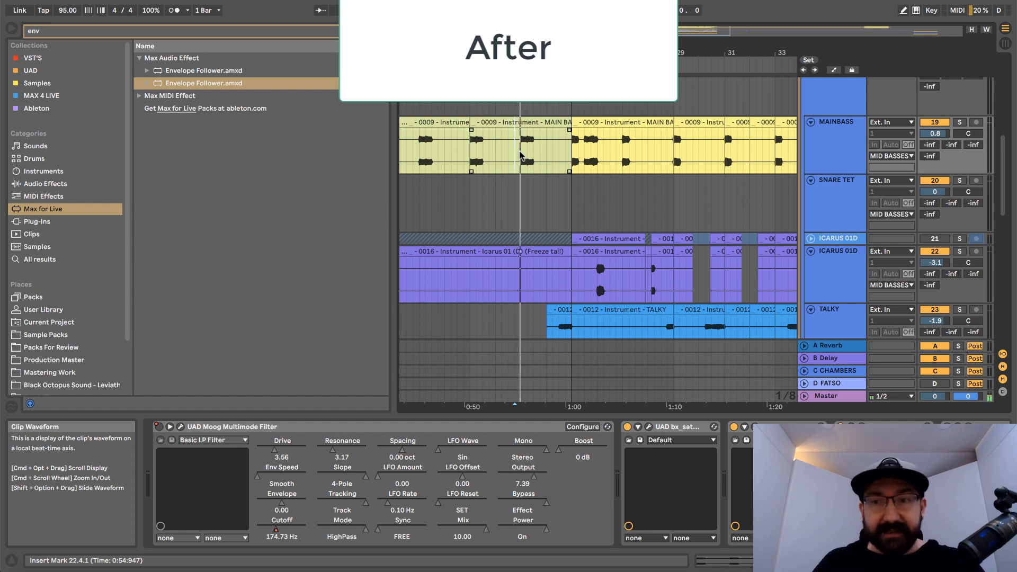
pyautogui.press('space')
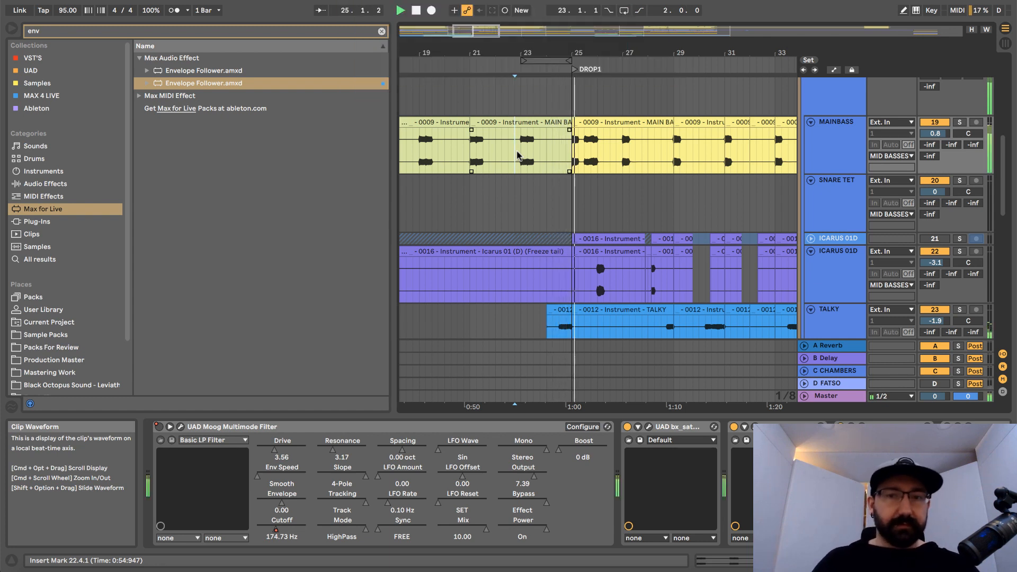
# - Show the MID BASSES track's devices again and set the arrangement's fixed grid to 4 Bars
pyautogui.moveTo(559, 155); pyautogui.dragTo(577, 133)
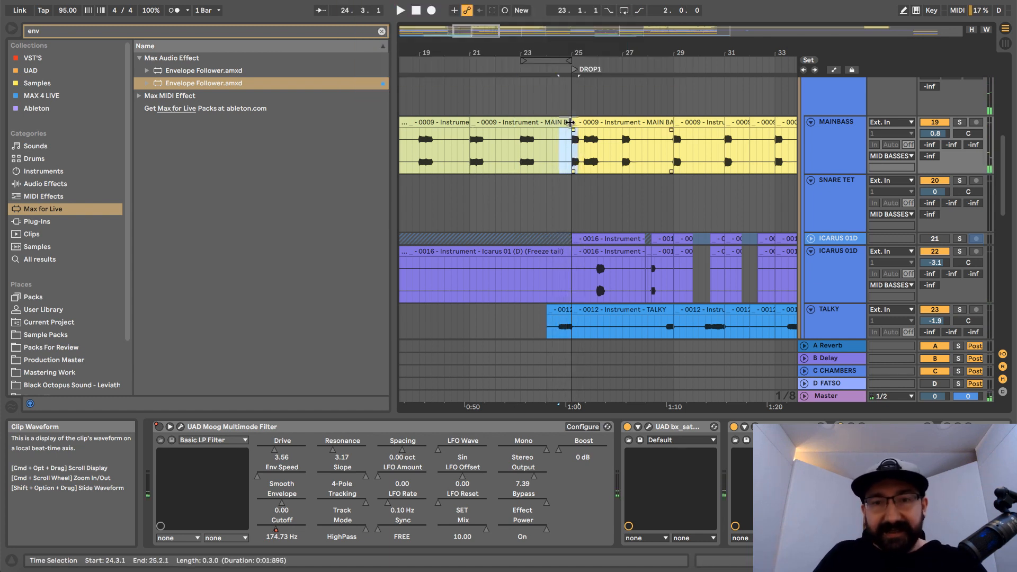
pyautogui.moveTo(572, 53); pyautogui.dragTo(626, 37)
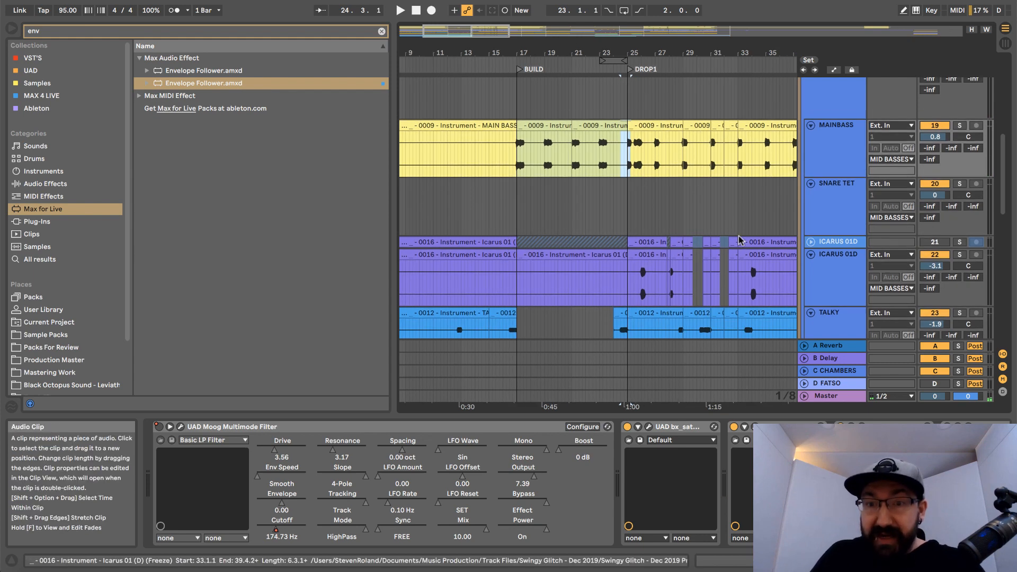
pyautogui.scroll(2, 795, 202)
pyautogui.click(837, 142)
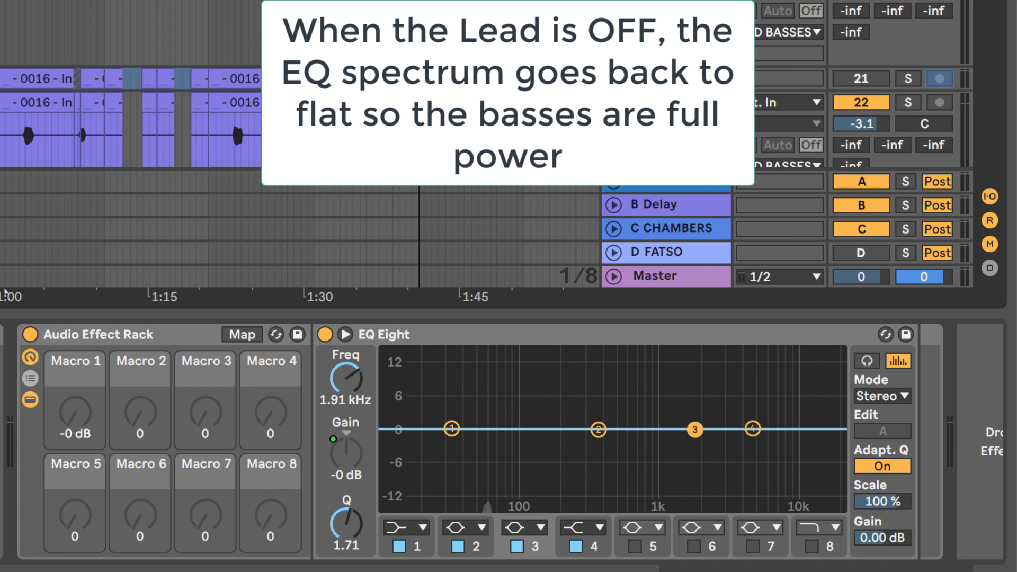
pyautogui.rightClick(157, 292)
pyautogui.click(254, 2)
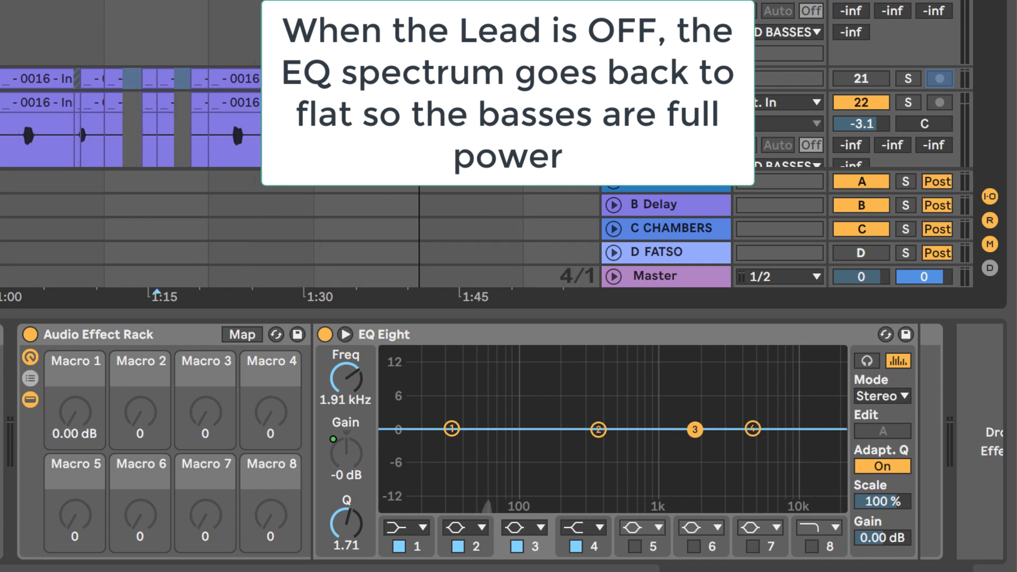